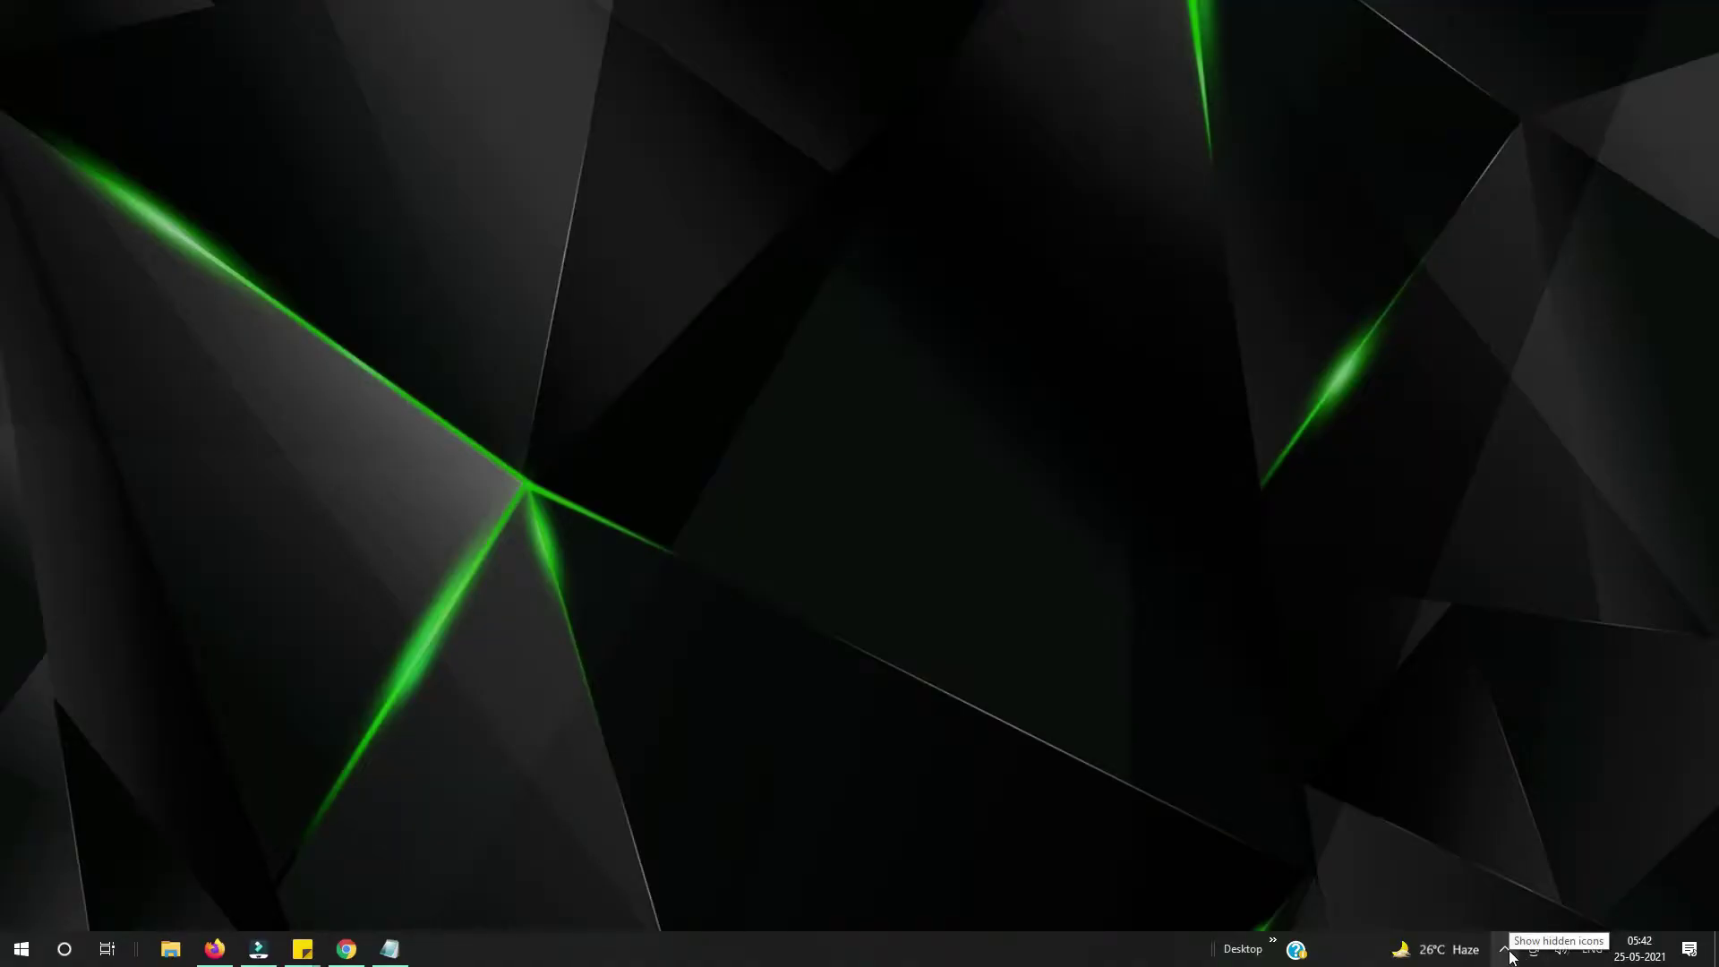
Step: Expand the taskbar's hidden-icons tray to show apps running in the background
click(1507, 953)
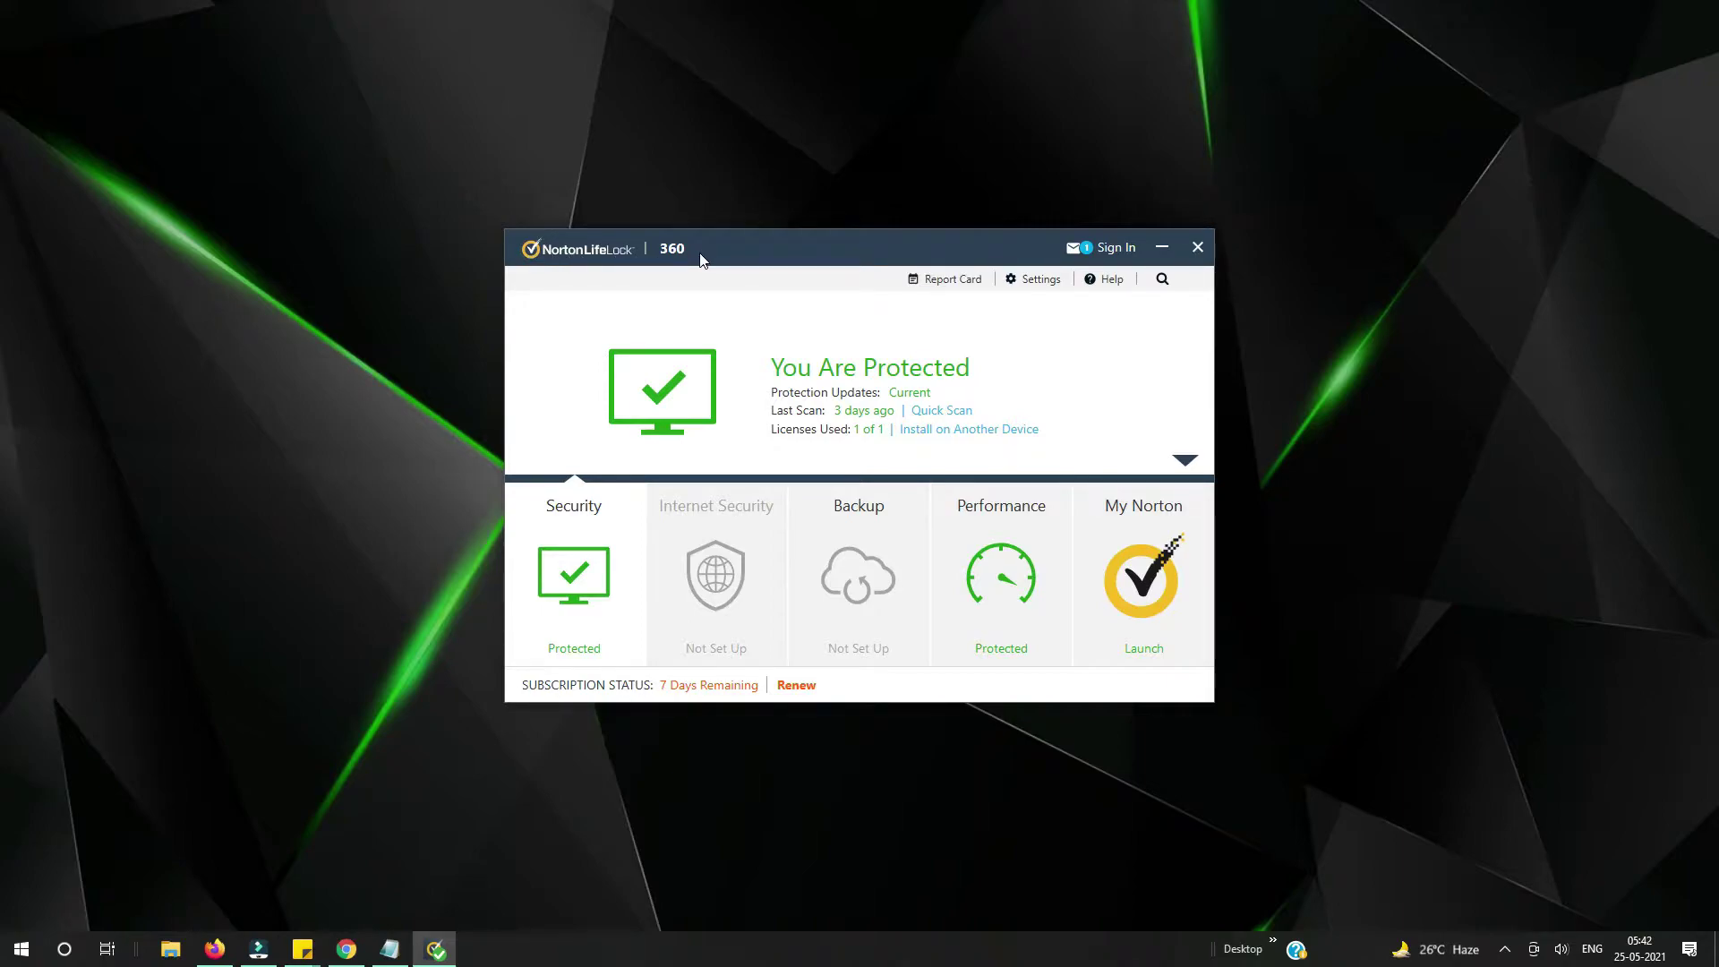
click(1200, 253)
Step: Launch Control Panel with the Run command 'control' and maximize its window
key(super+r)
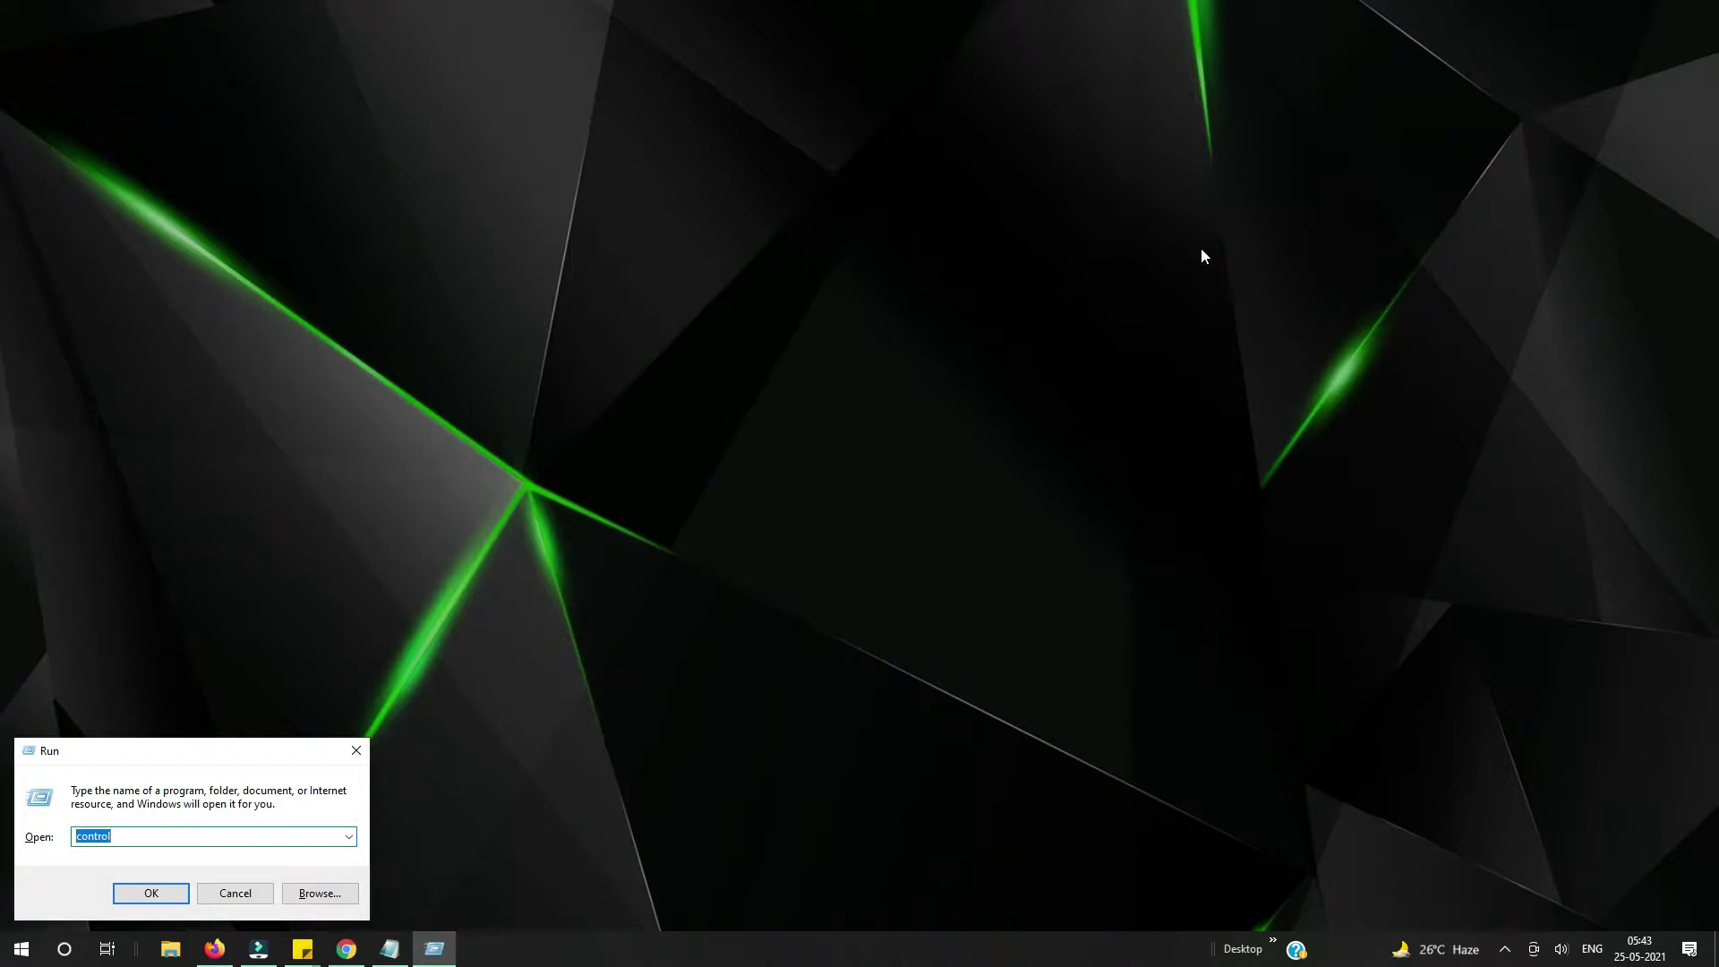
text(co)
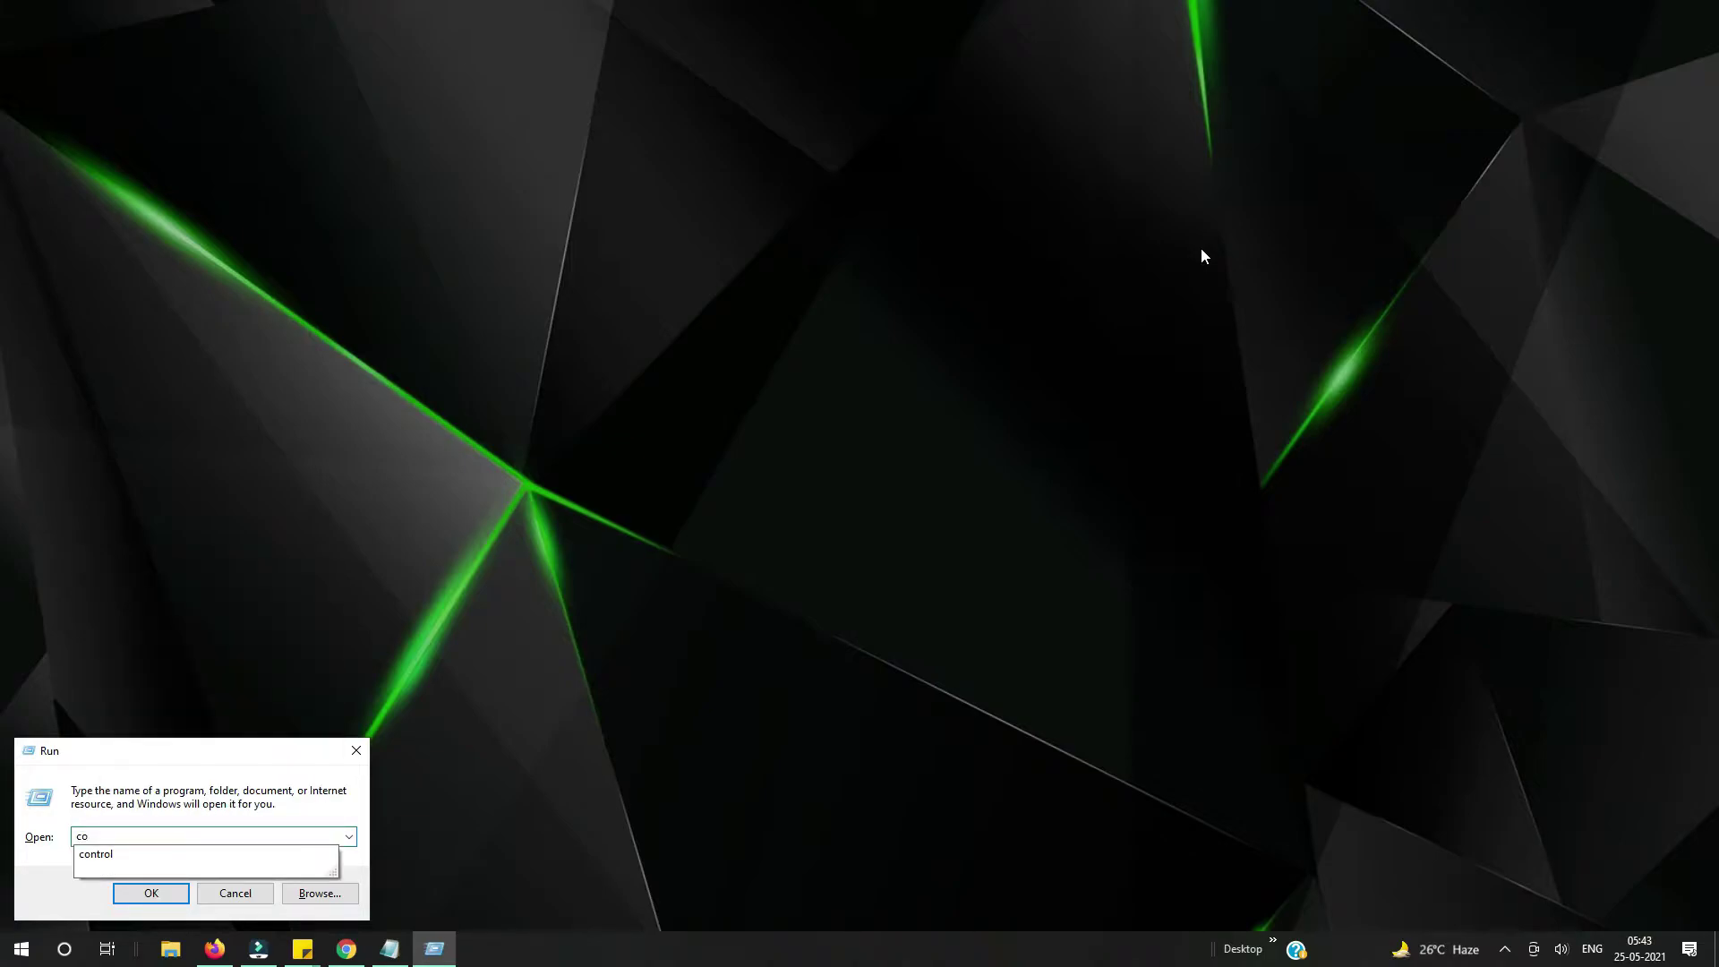
text(ntrol)
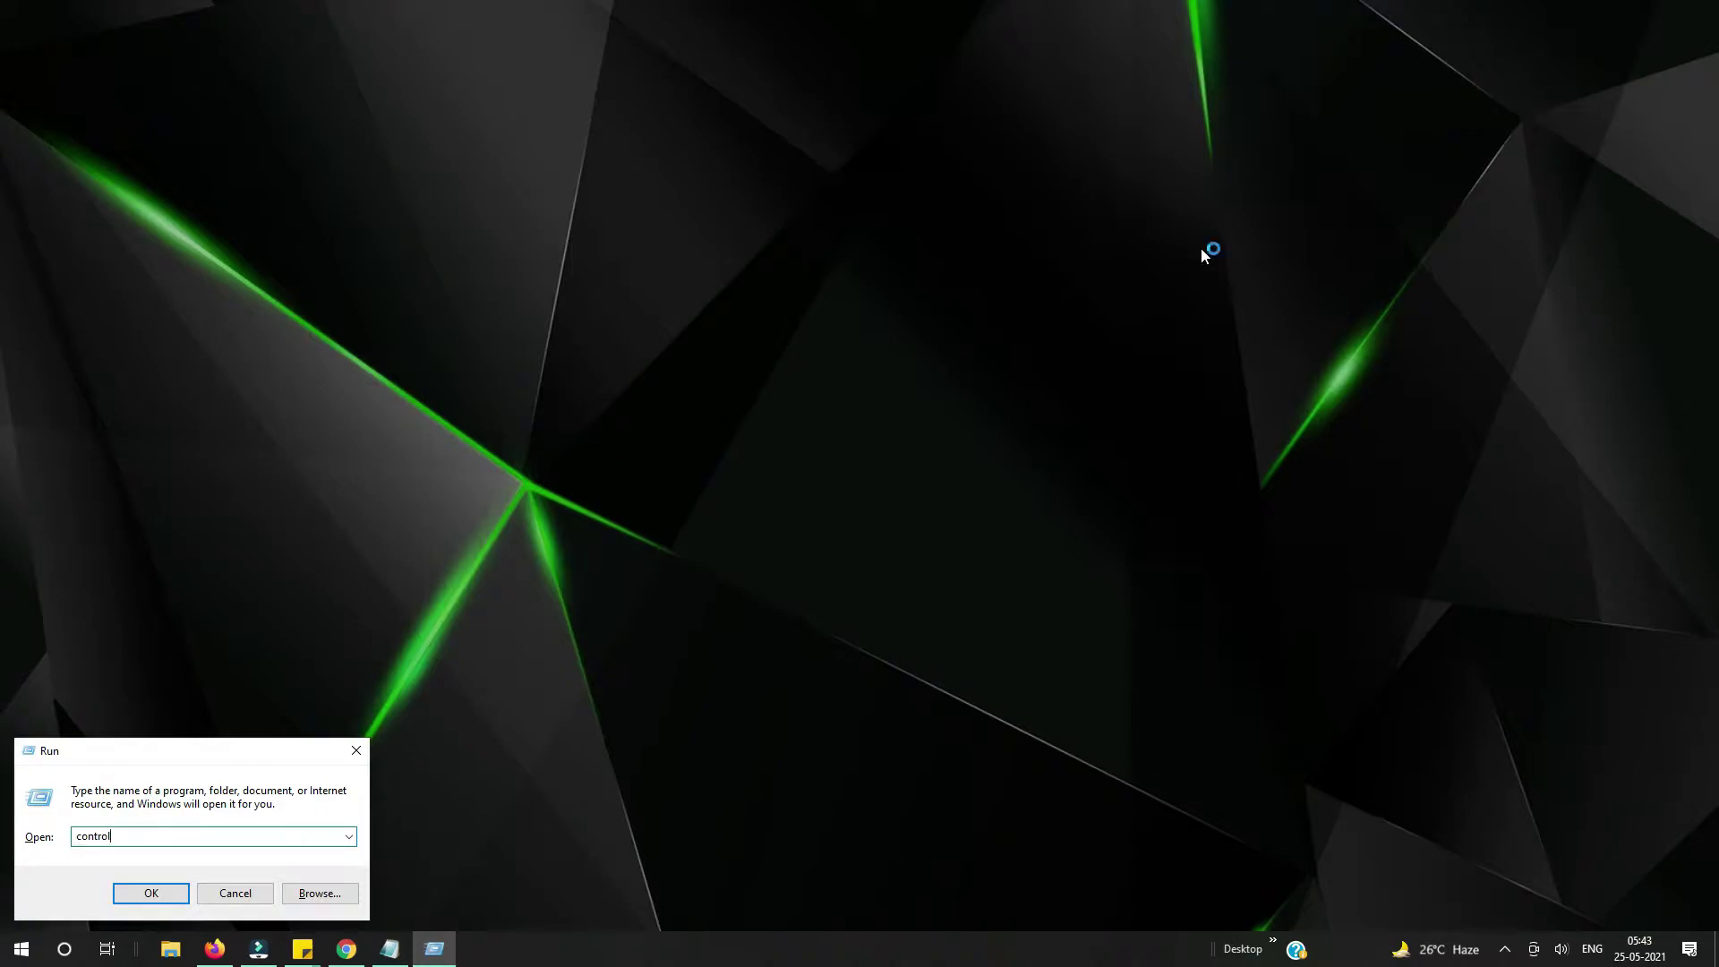
key(Return)
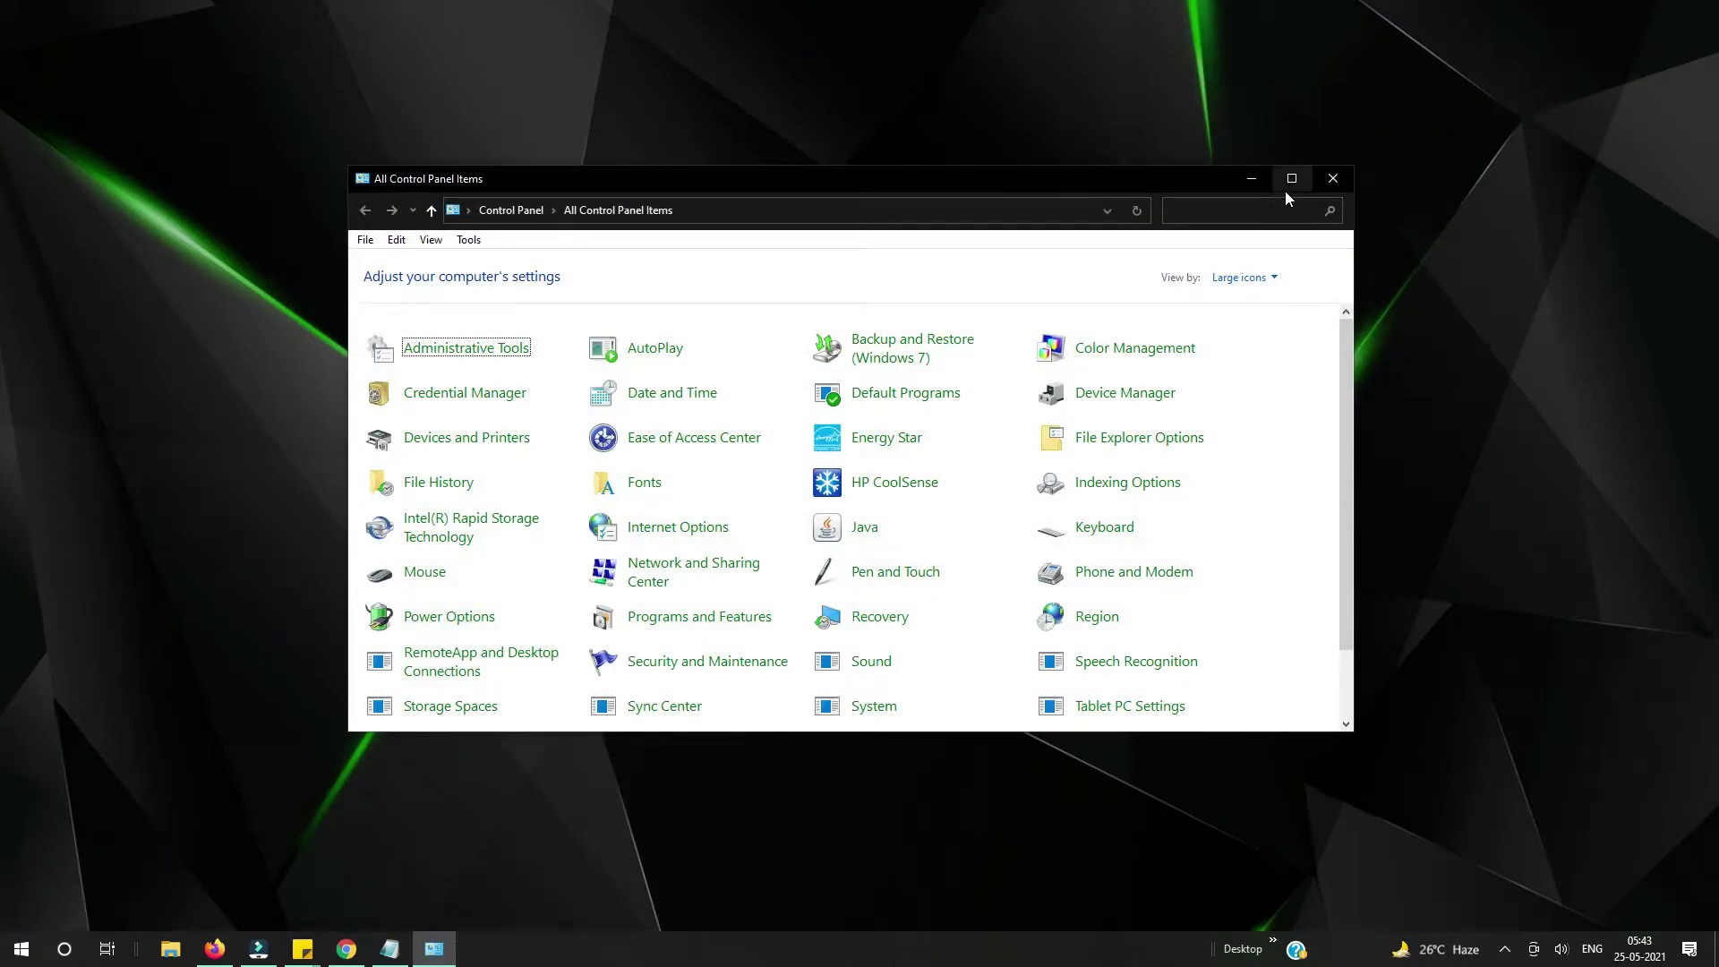
click(1287, 185)
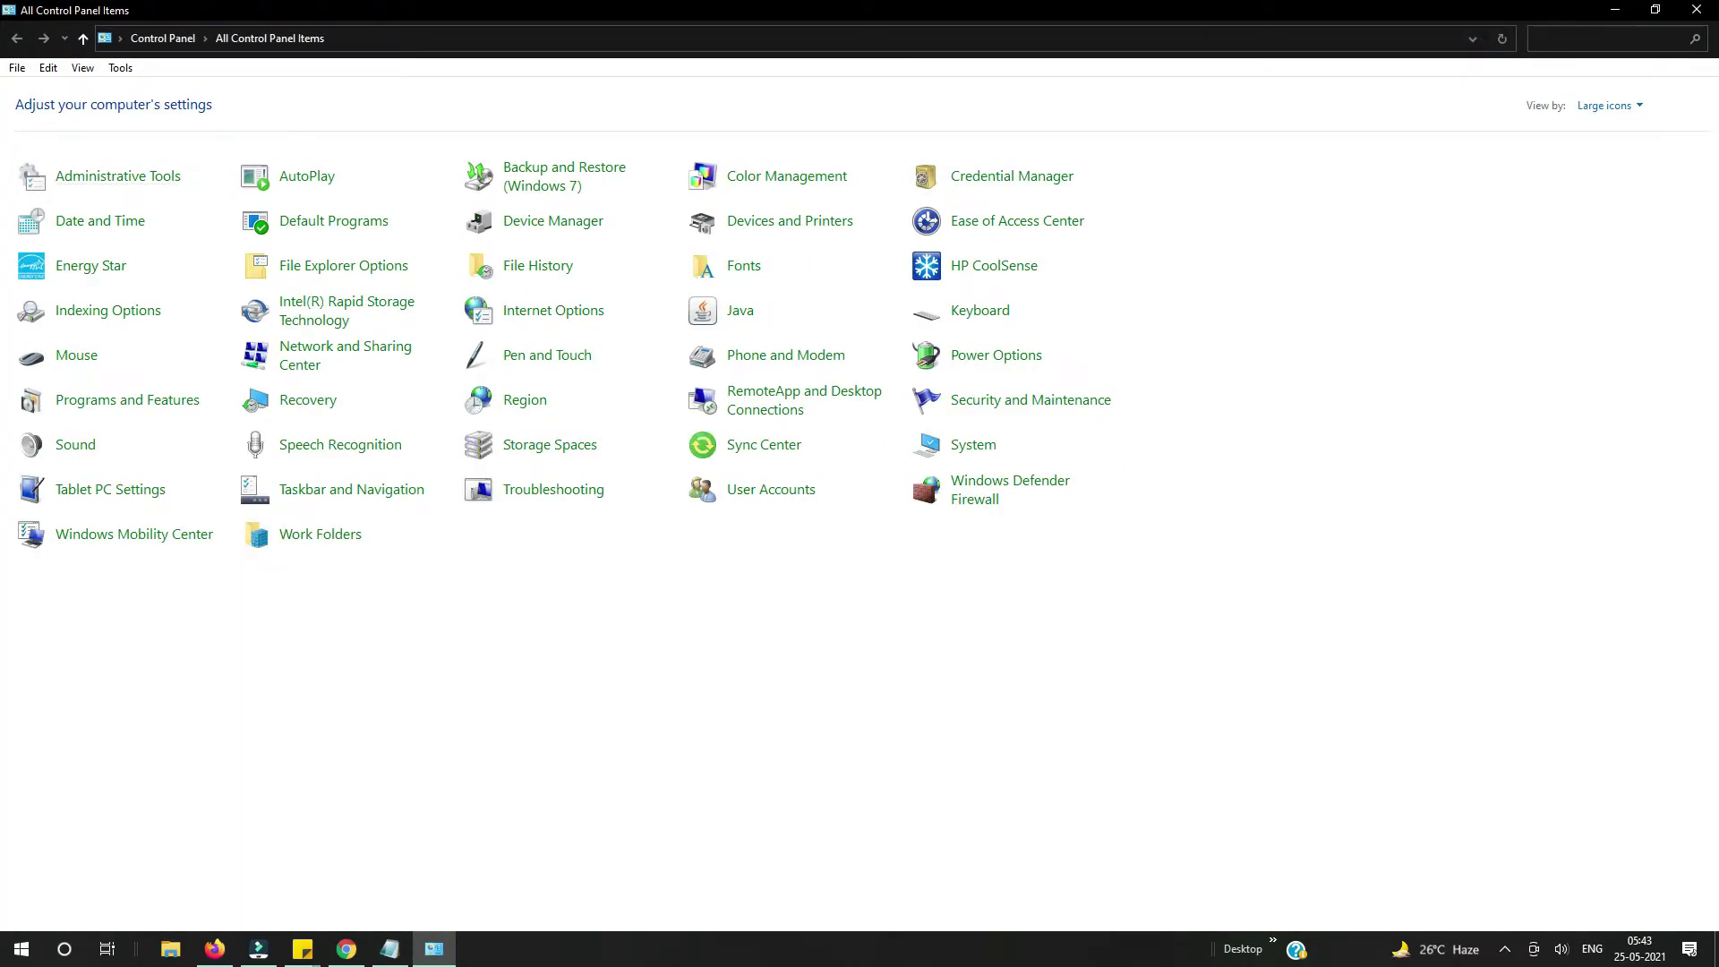
Step: From Add or remove programs, find Norton 360 and choose Uninstall/Change on it
text(a)
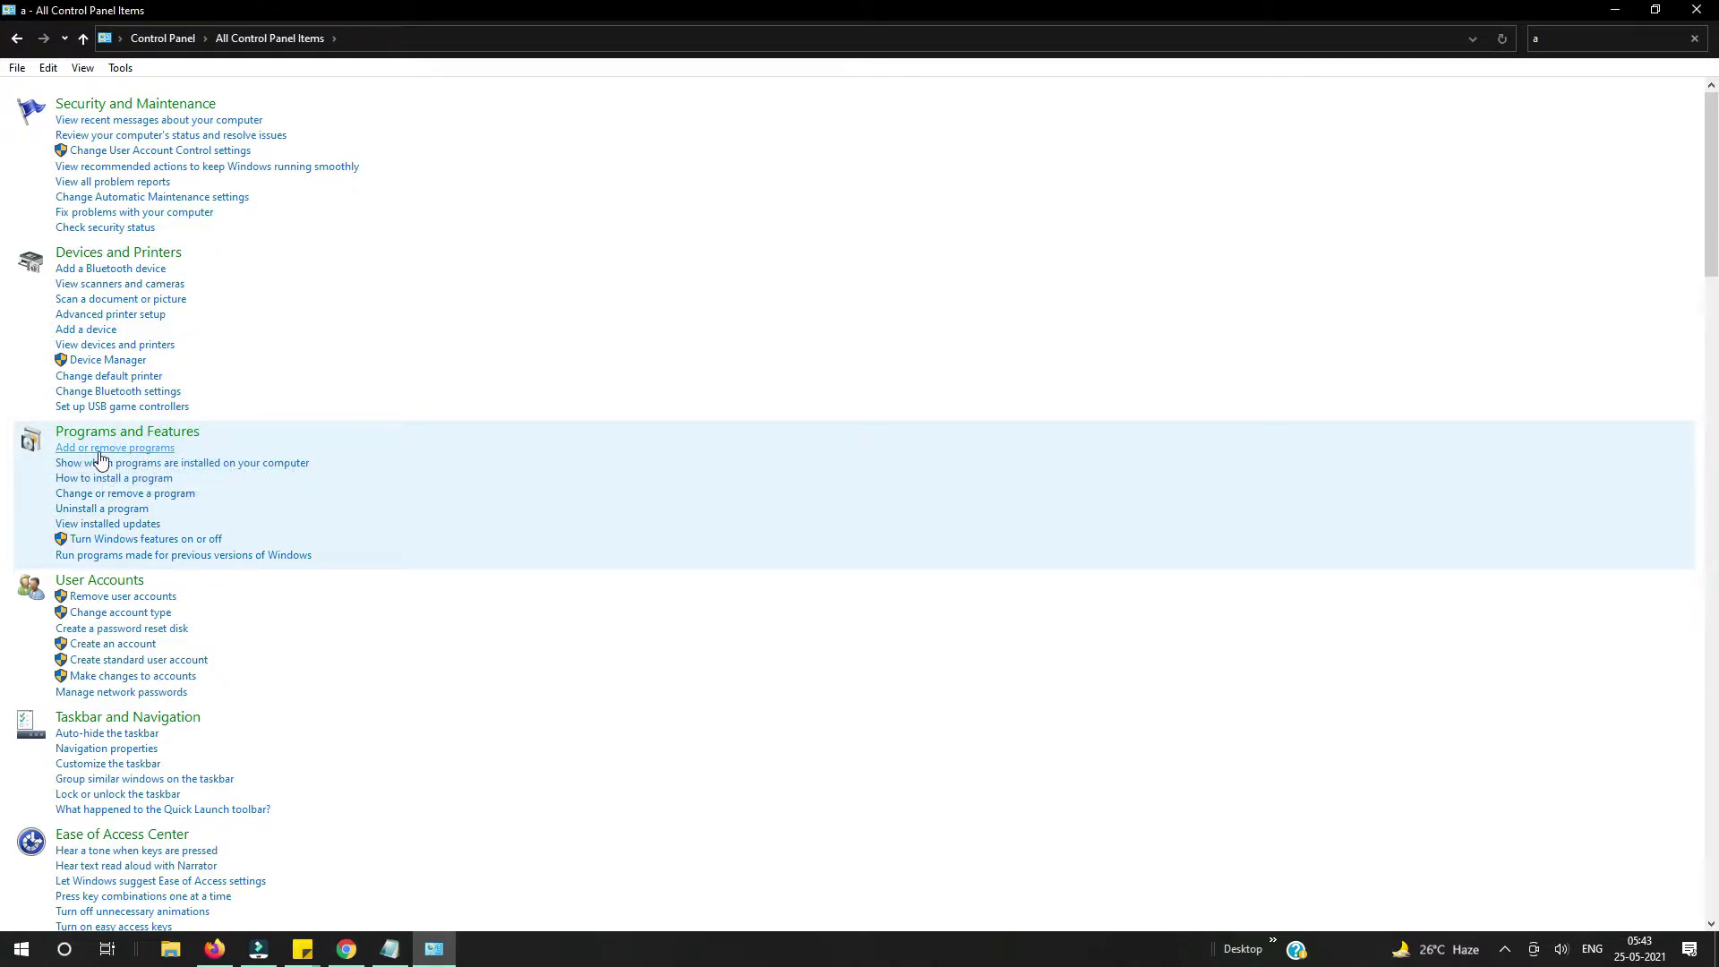
click(99, 453)
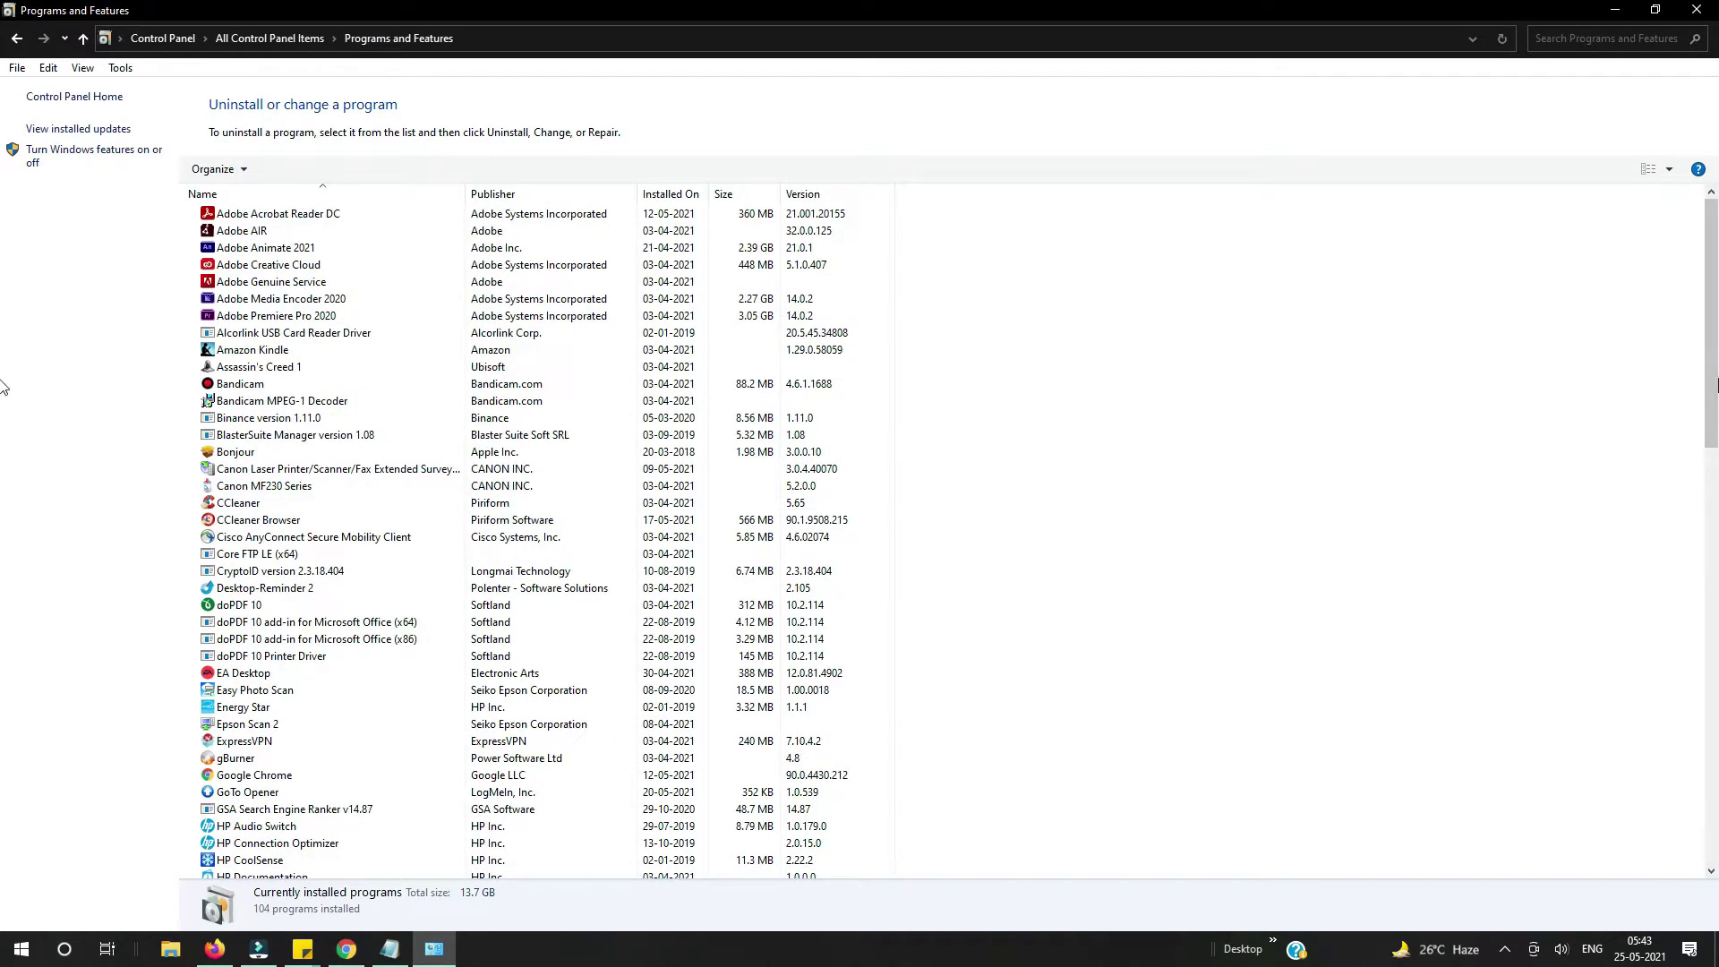
drag(1705, 302, 1710, 745)
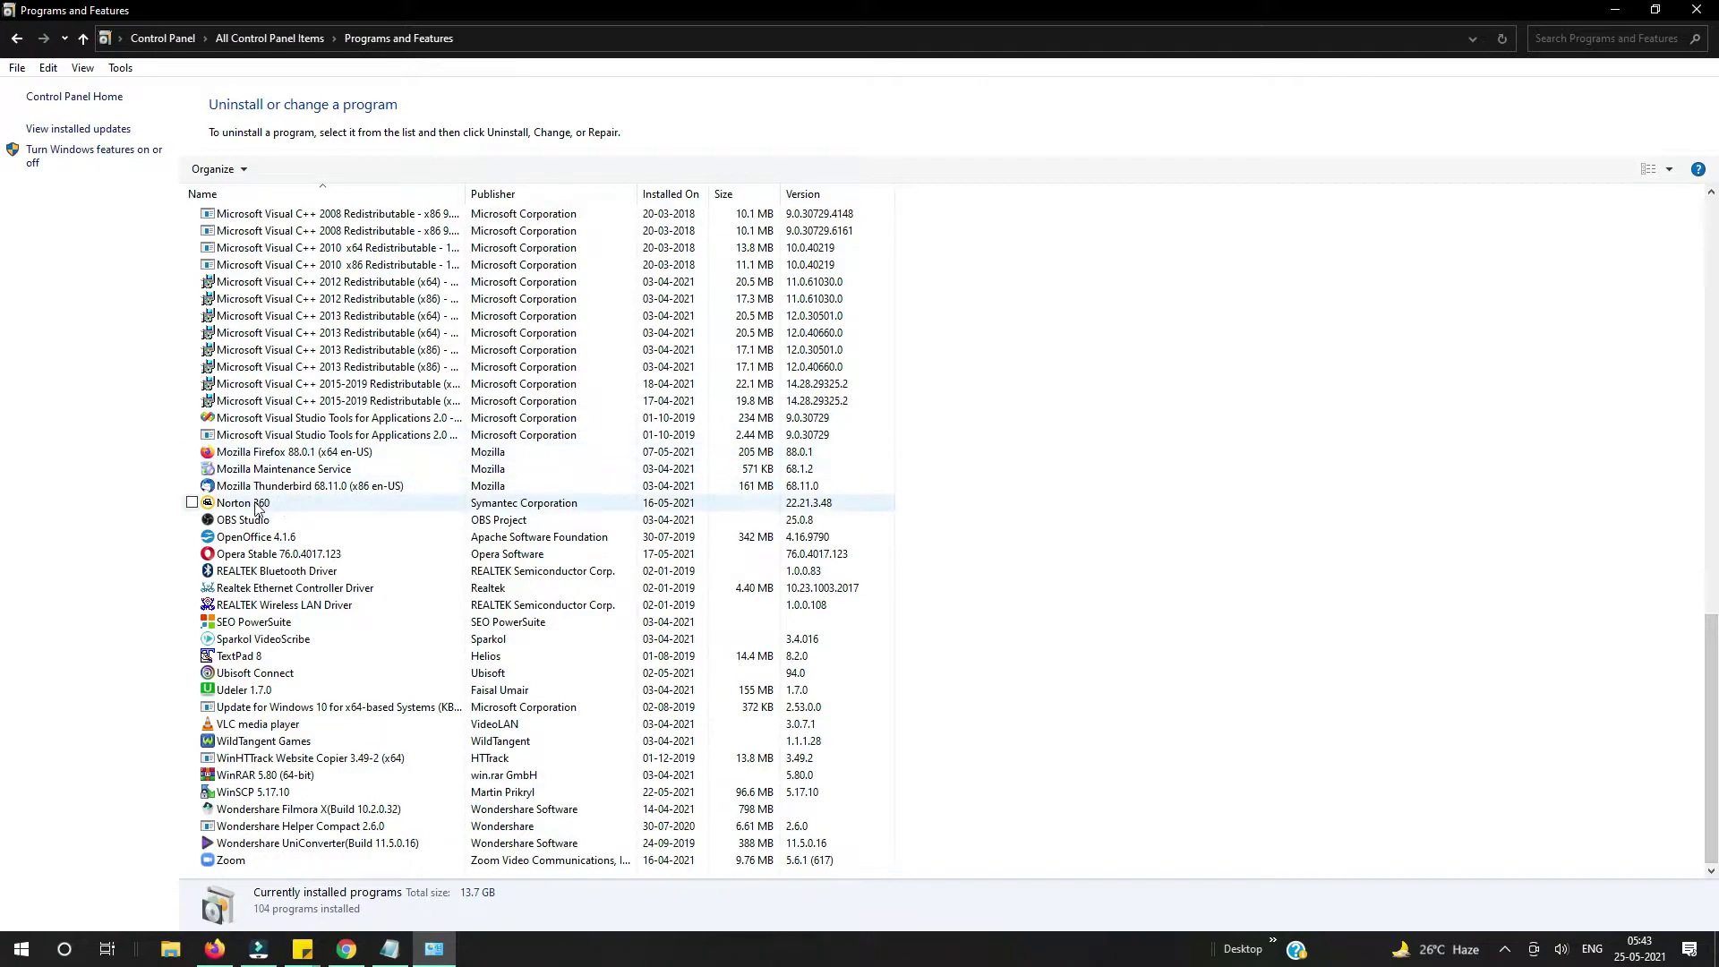
click(294, 506)
right_click(279, 504)
click(154, 522)
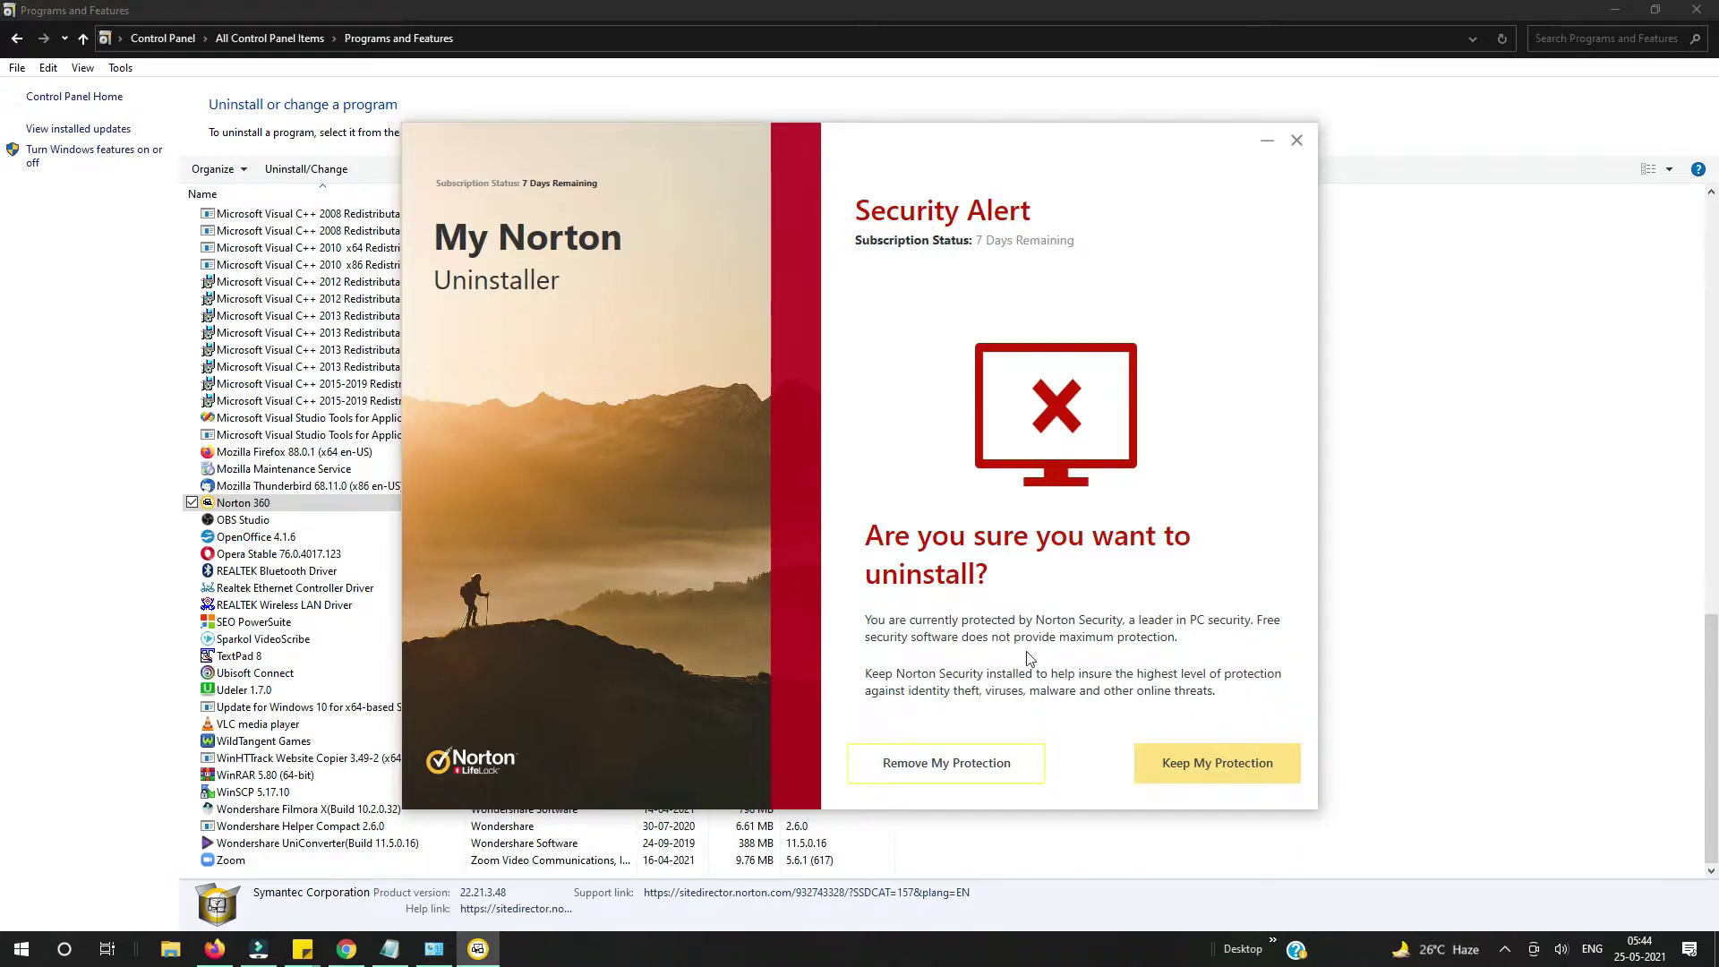
Step: Choose Remove My Protection on the Norton Security Alert screen
click(948, 770)
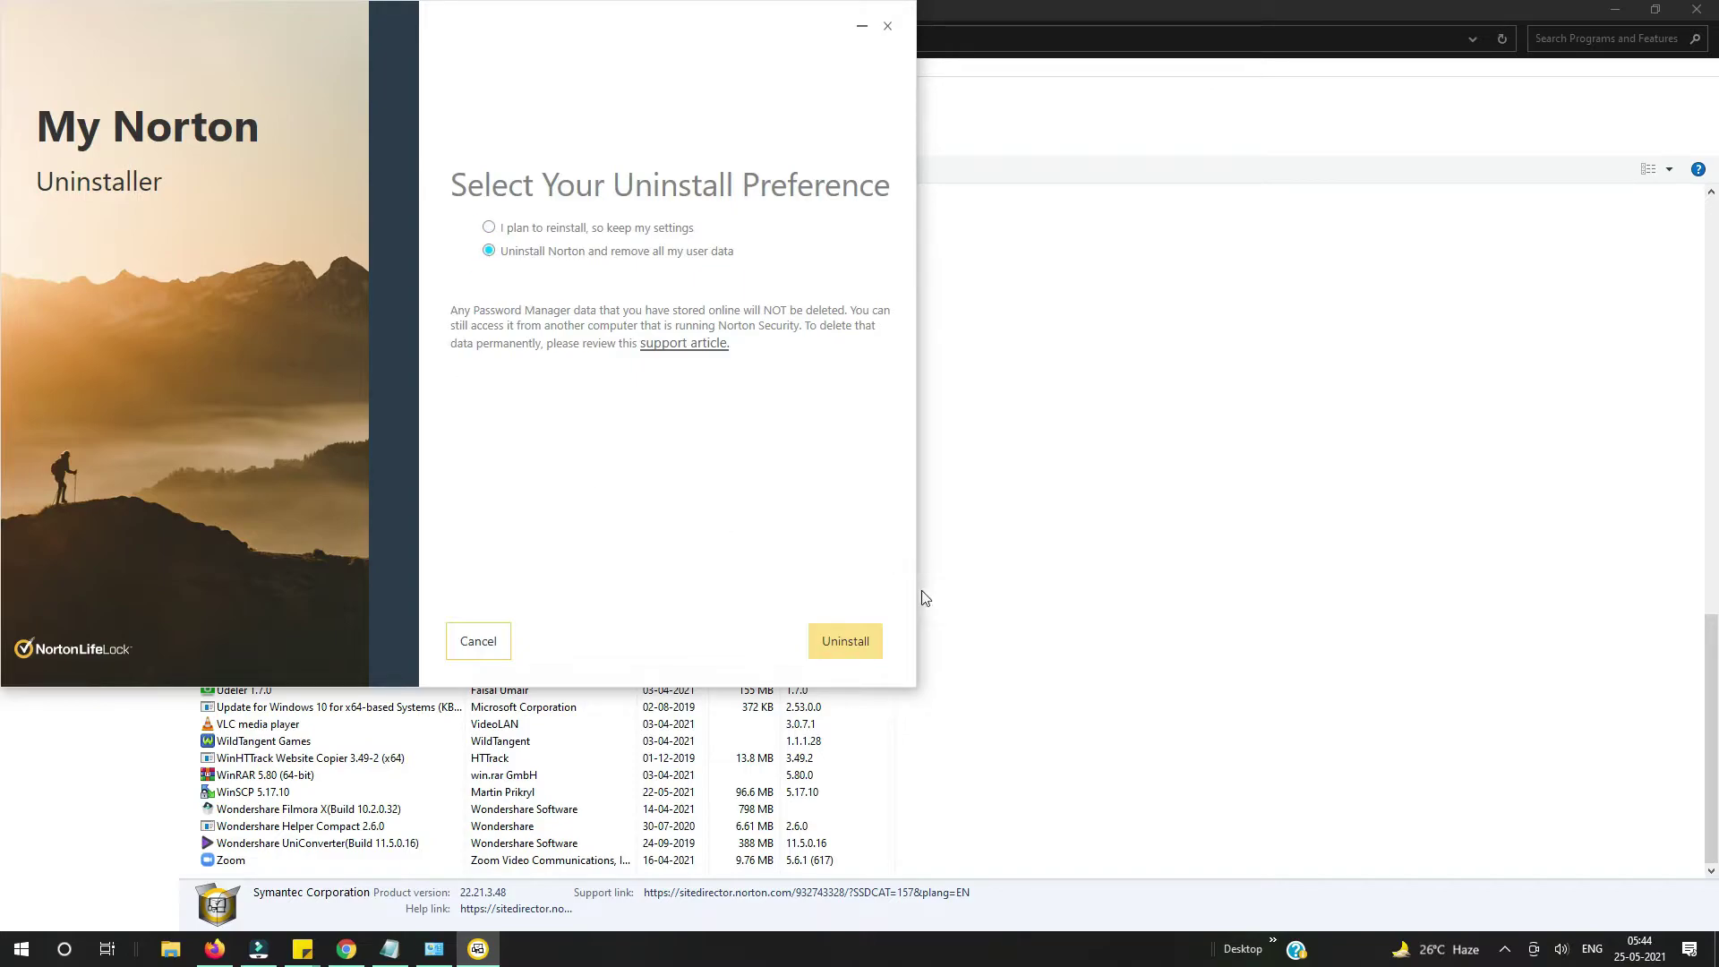
Step: Uninstall with 'Uninstall Norton and remove all my user data' selected
click(864, 644)
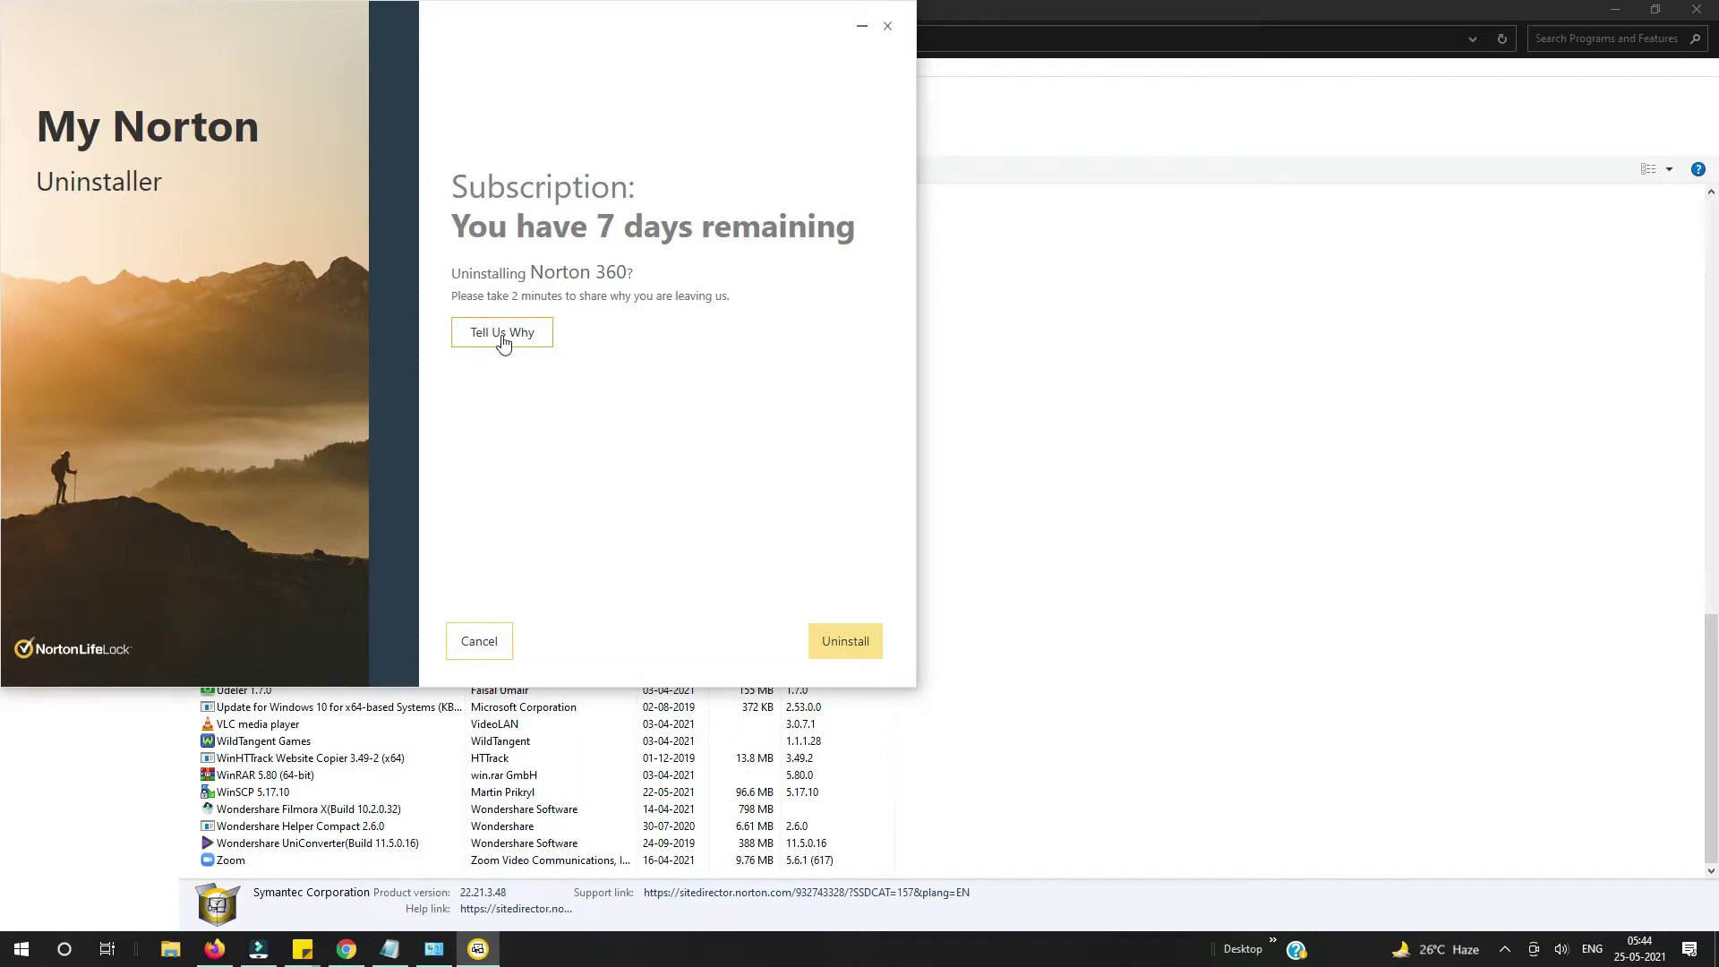
Step: Start the Norton 360 uninstall from the subscription page, skipping the feedback request
click(846, 643)
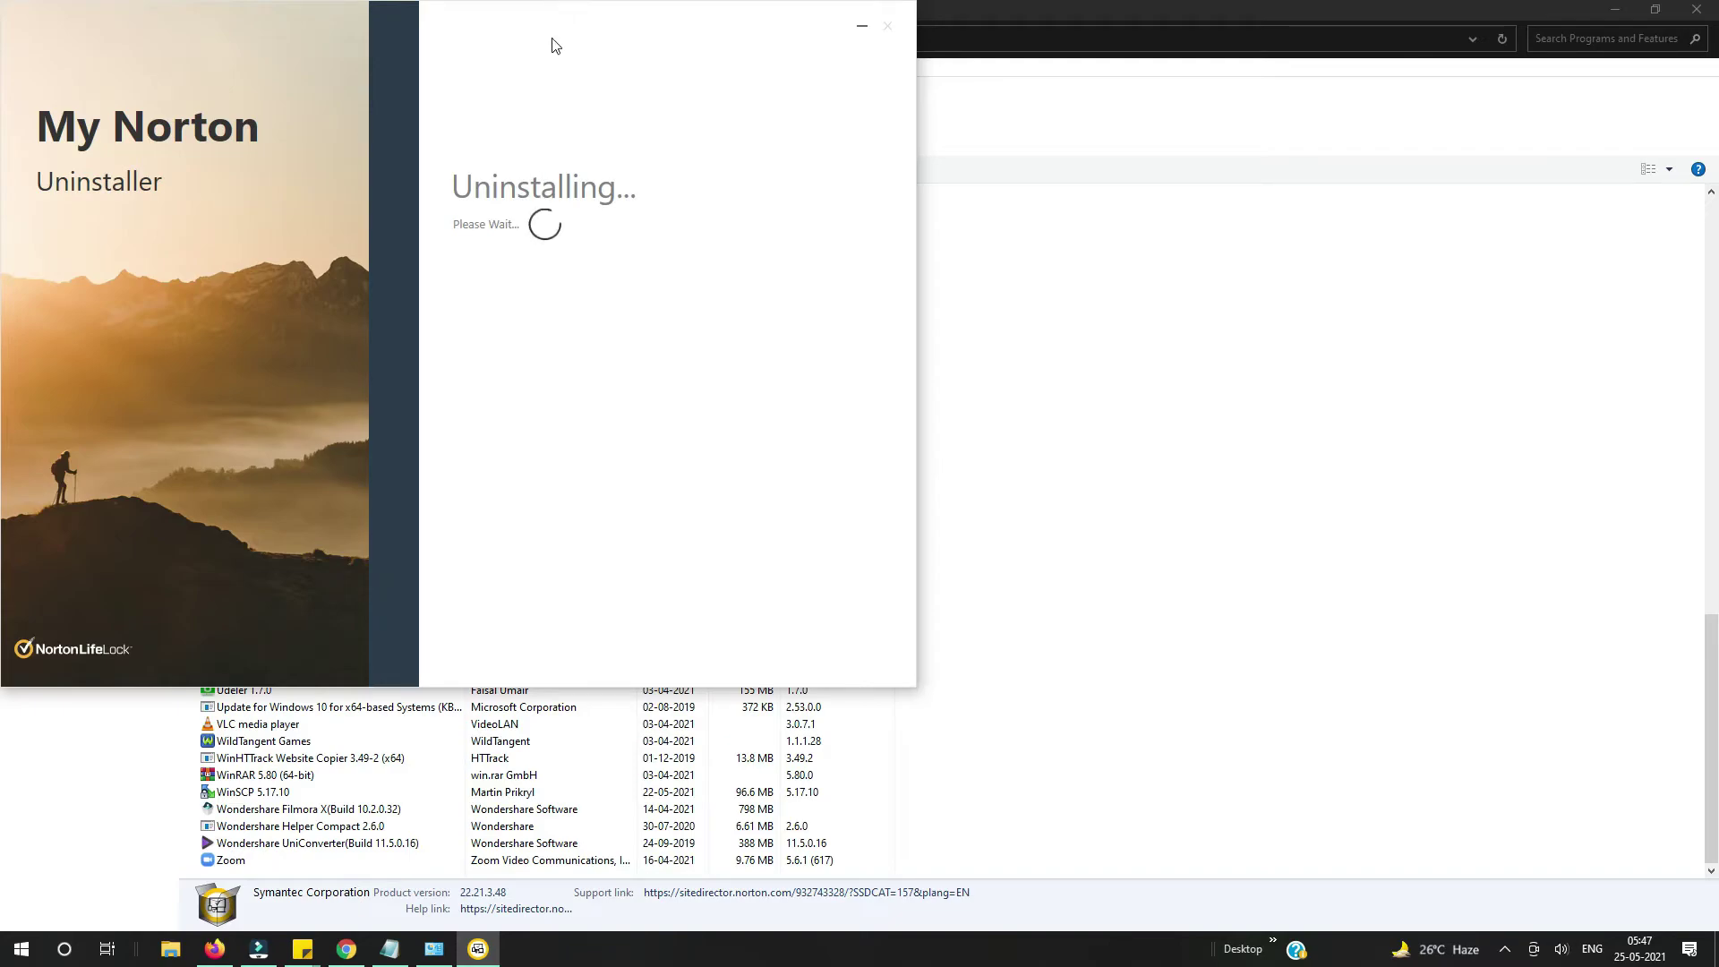
Step: Move the uninstaller window aside while it finishes with 'Norton 360 Uninstalled'
drag(566, 19, 624, 89)
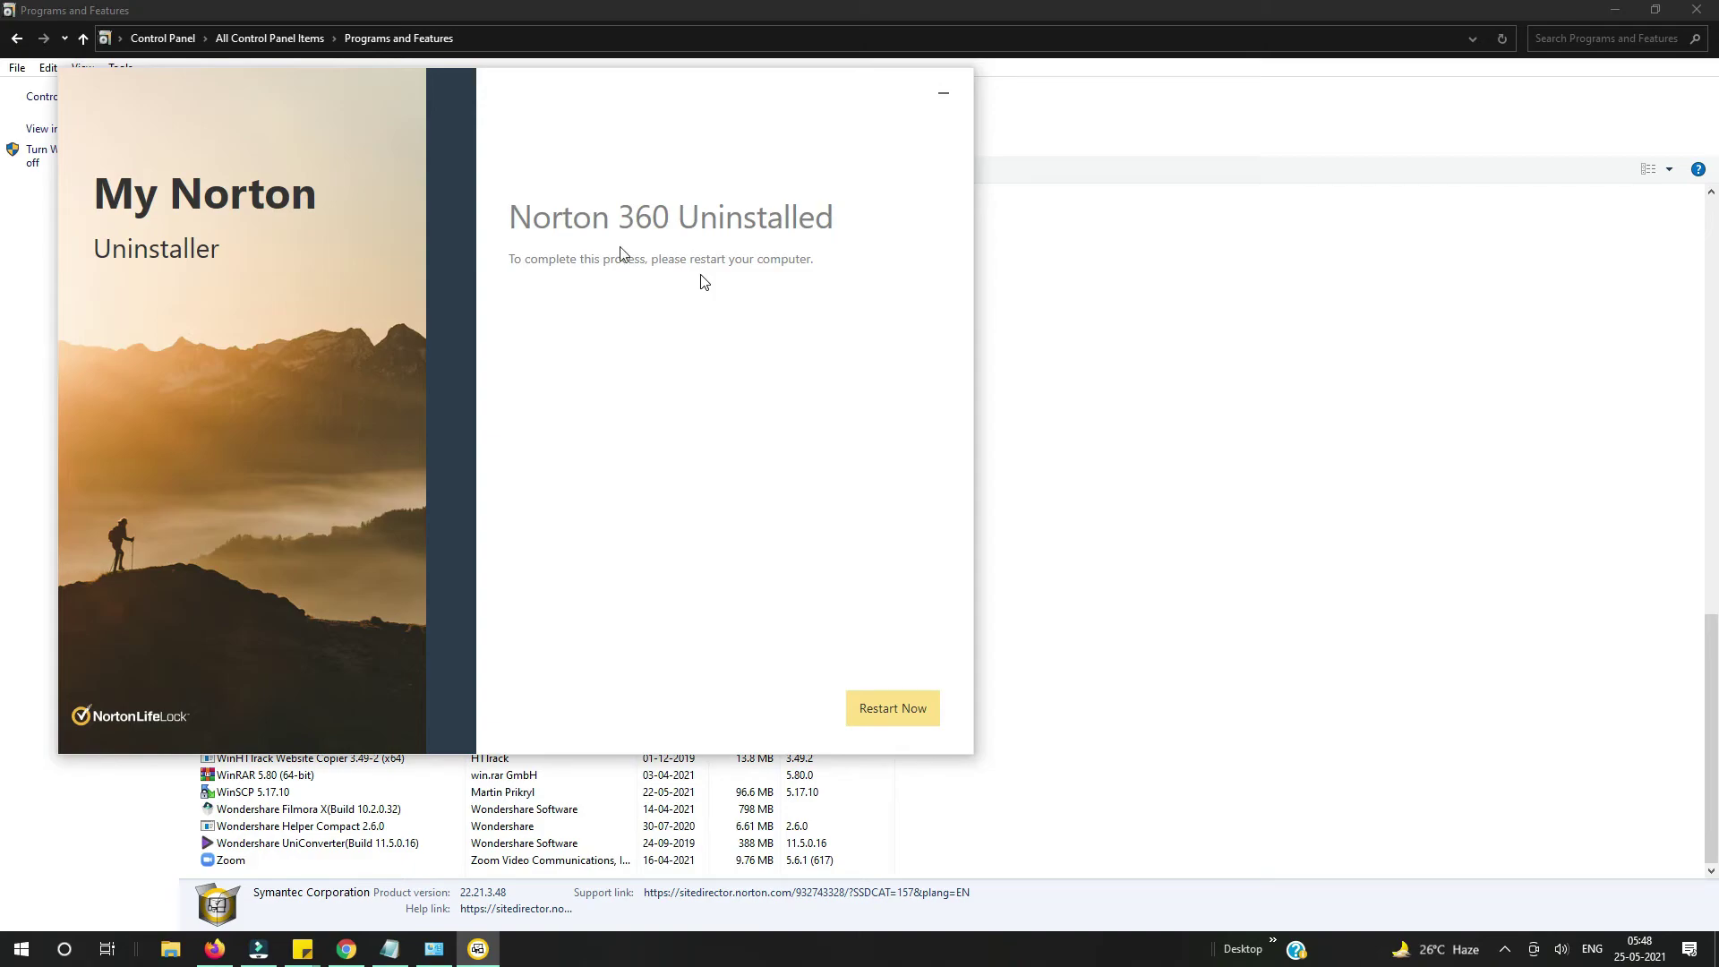
Step: Restart now, then check the hidden-icons tray for Norton and close it
click(257, 951)
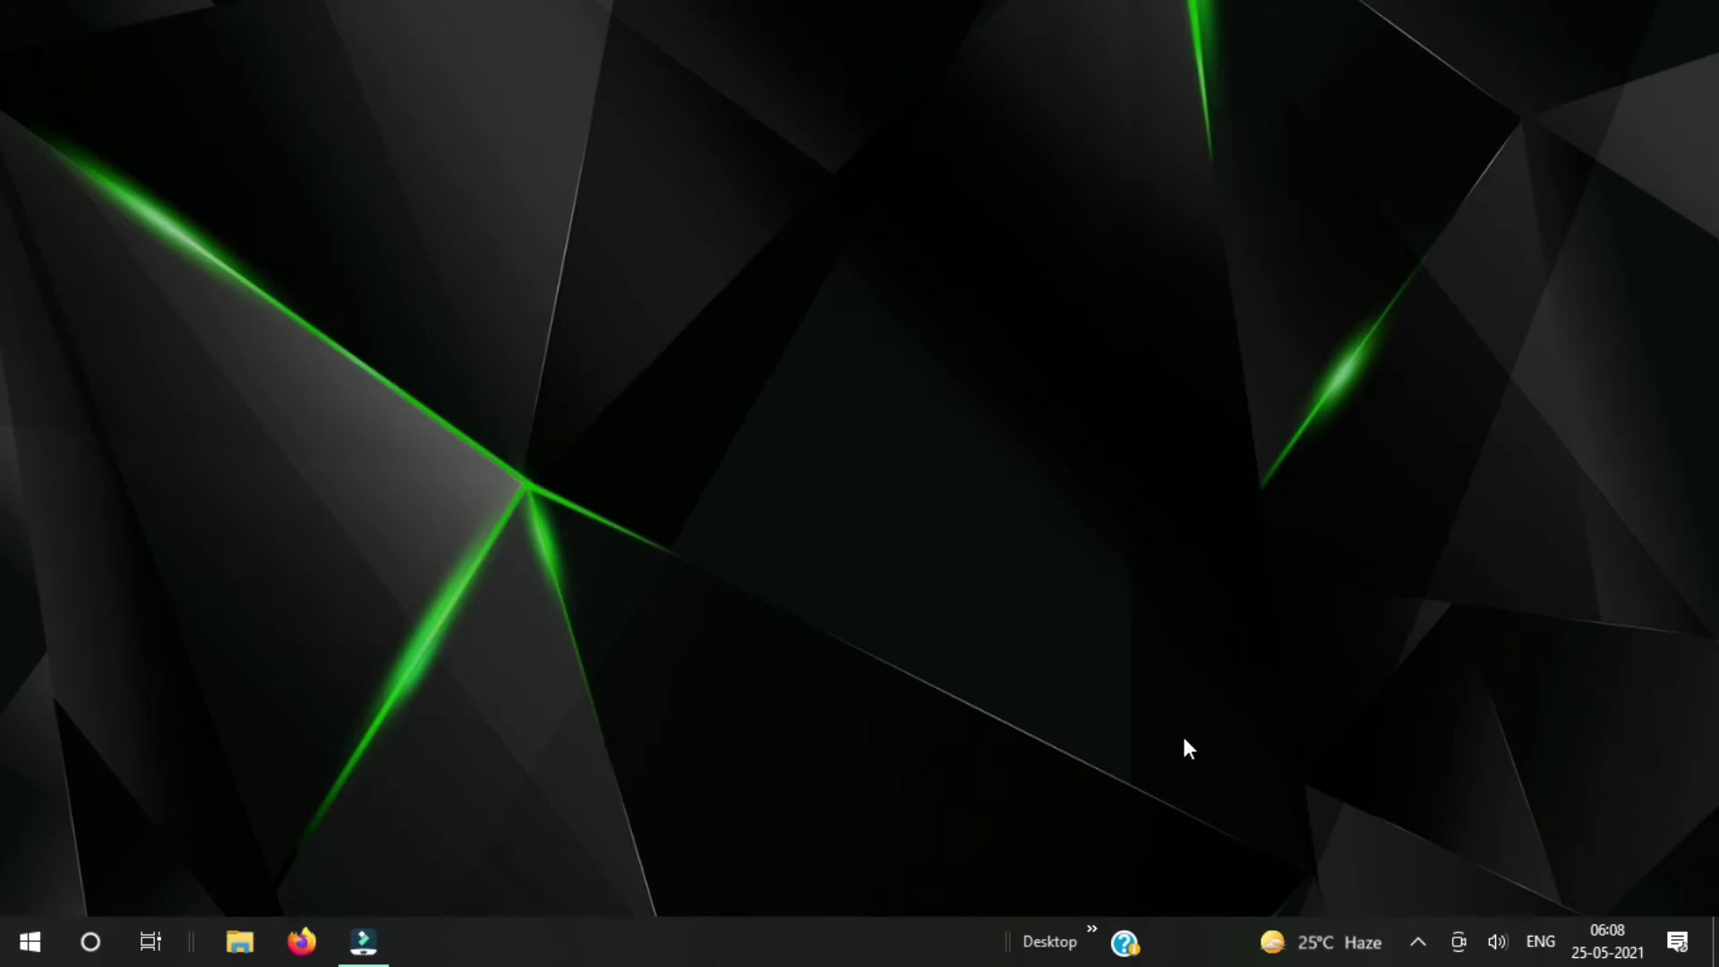
click(1419, 940)
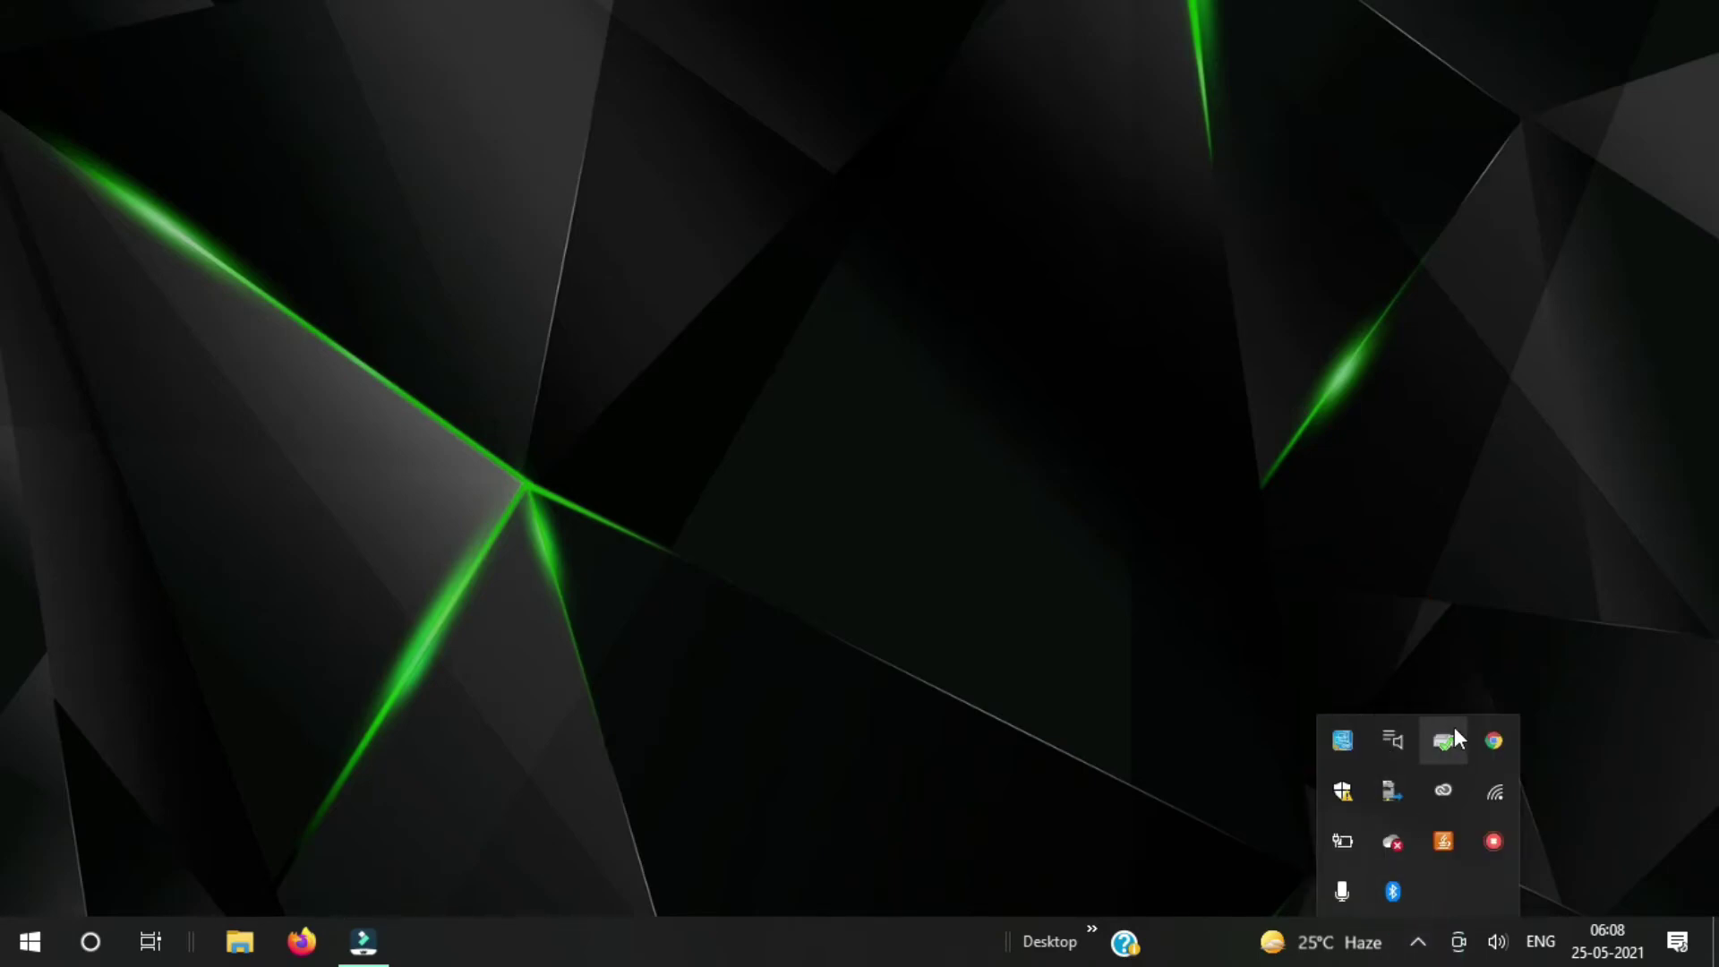
click(1200, 611)
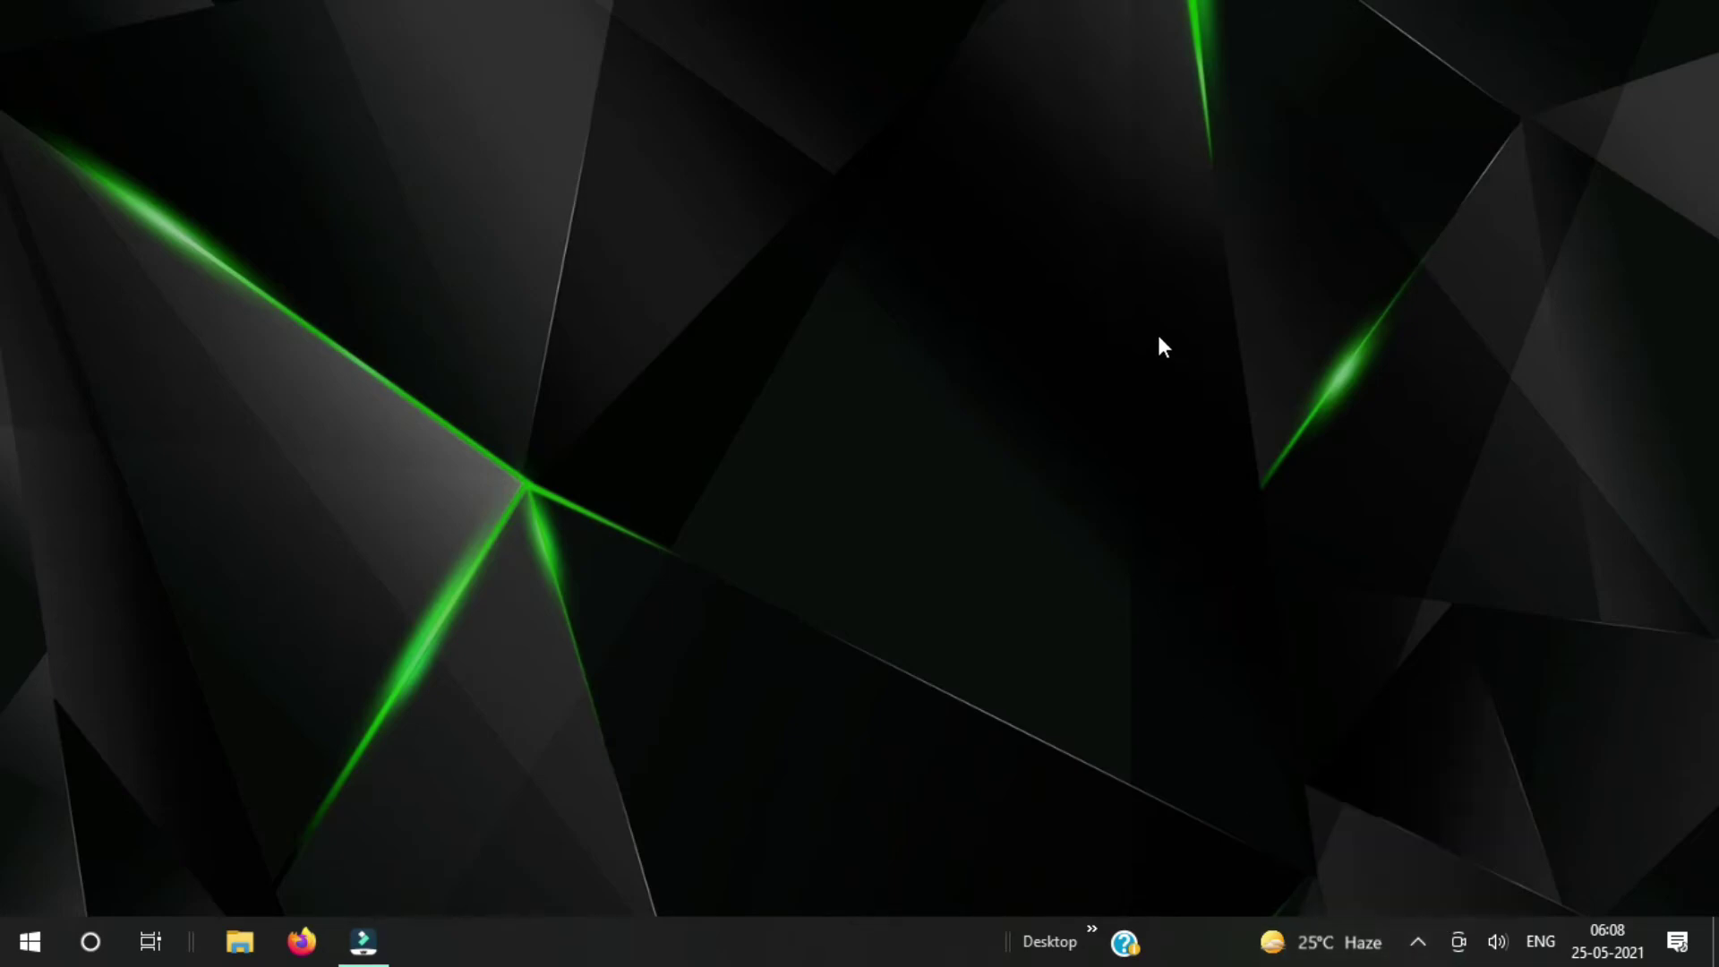
Step: Reopen Control Panel through the Run command 'control'
key(super+r)
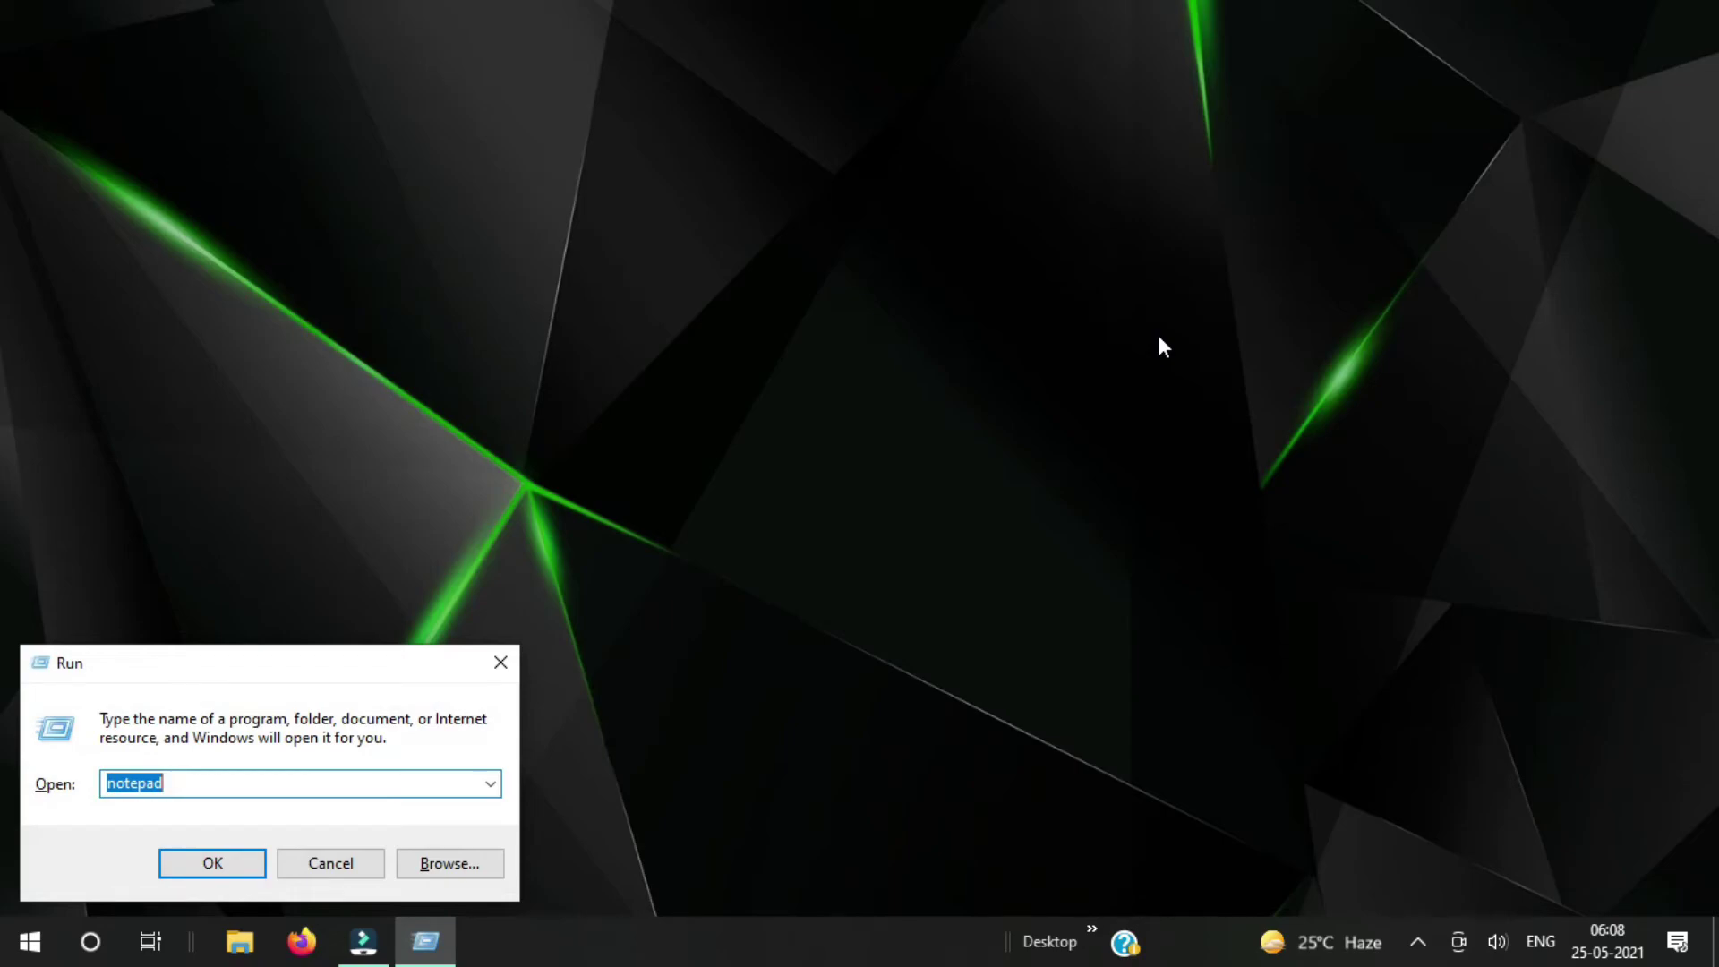
text(control)
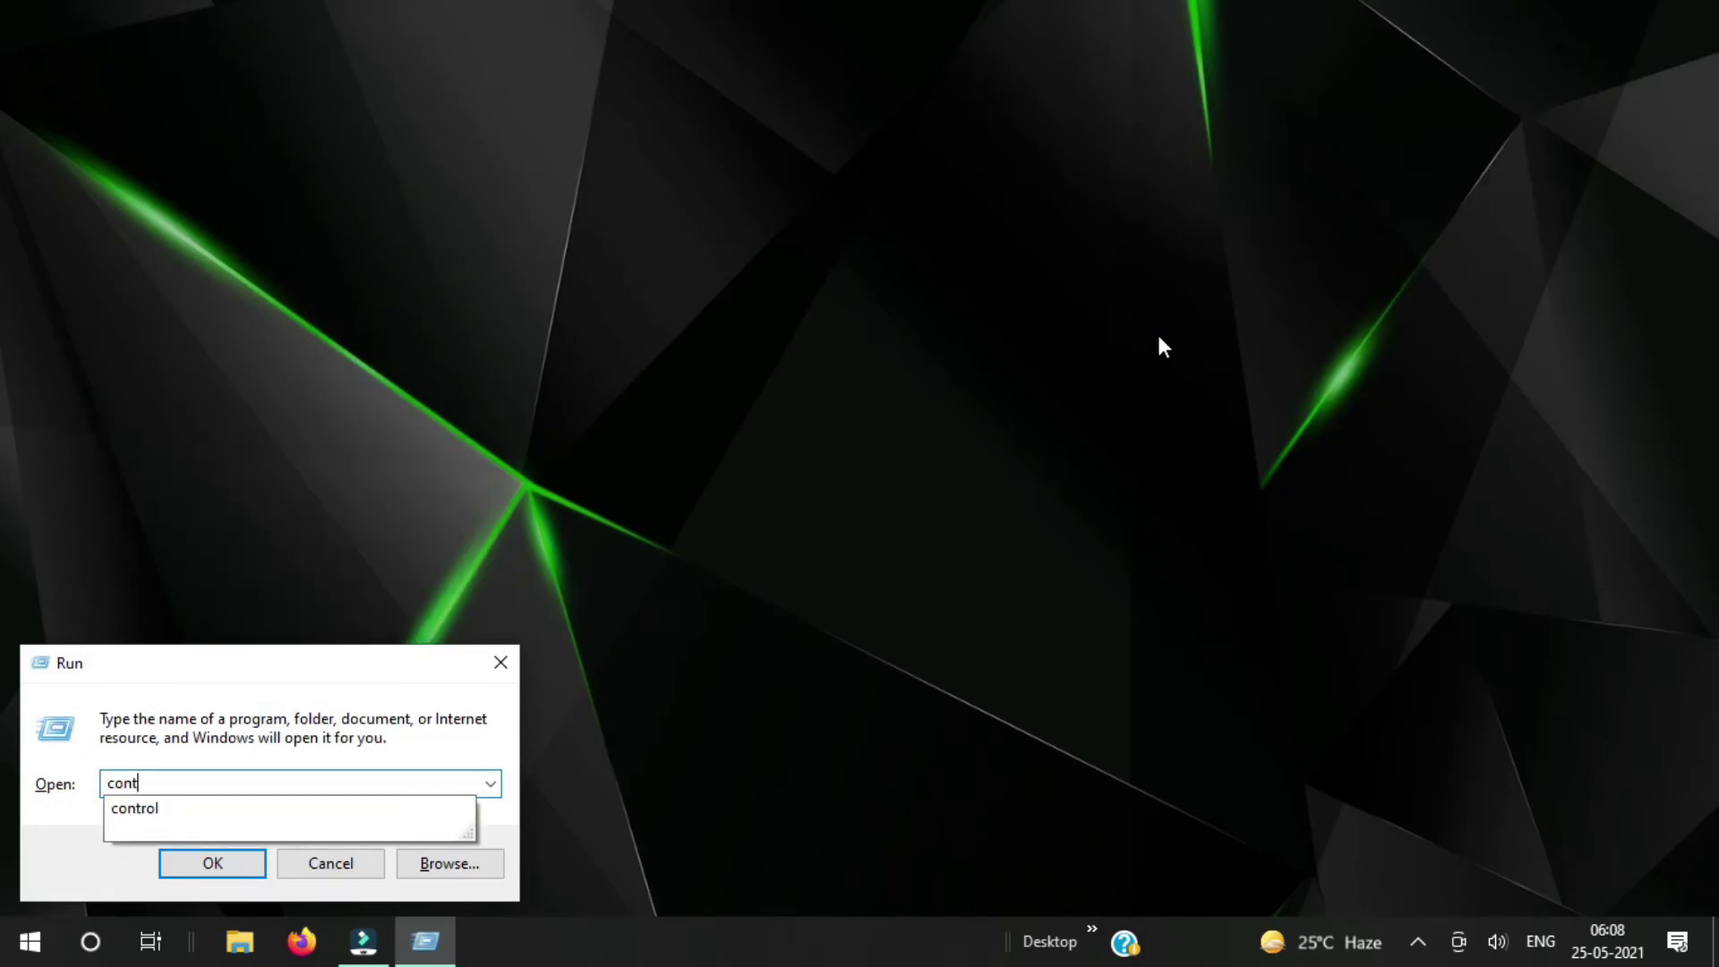
key(Return)
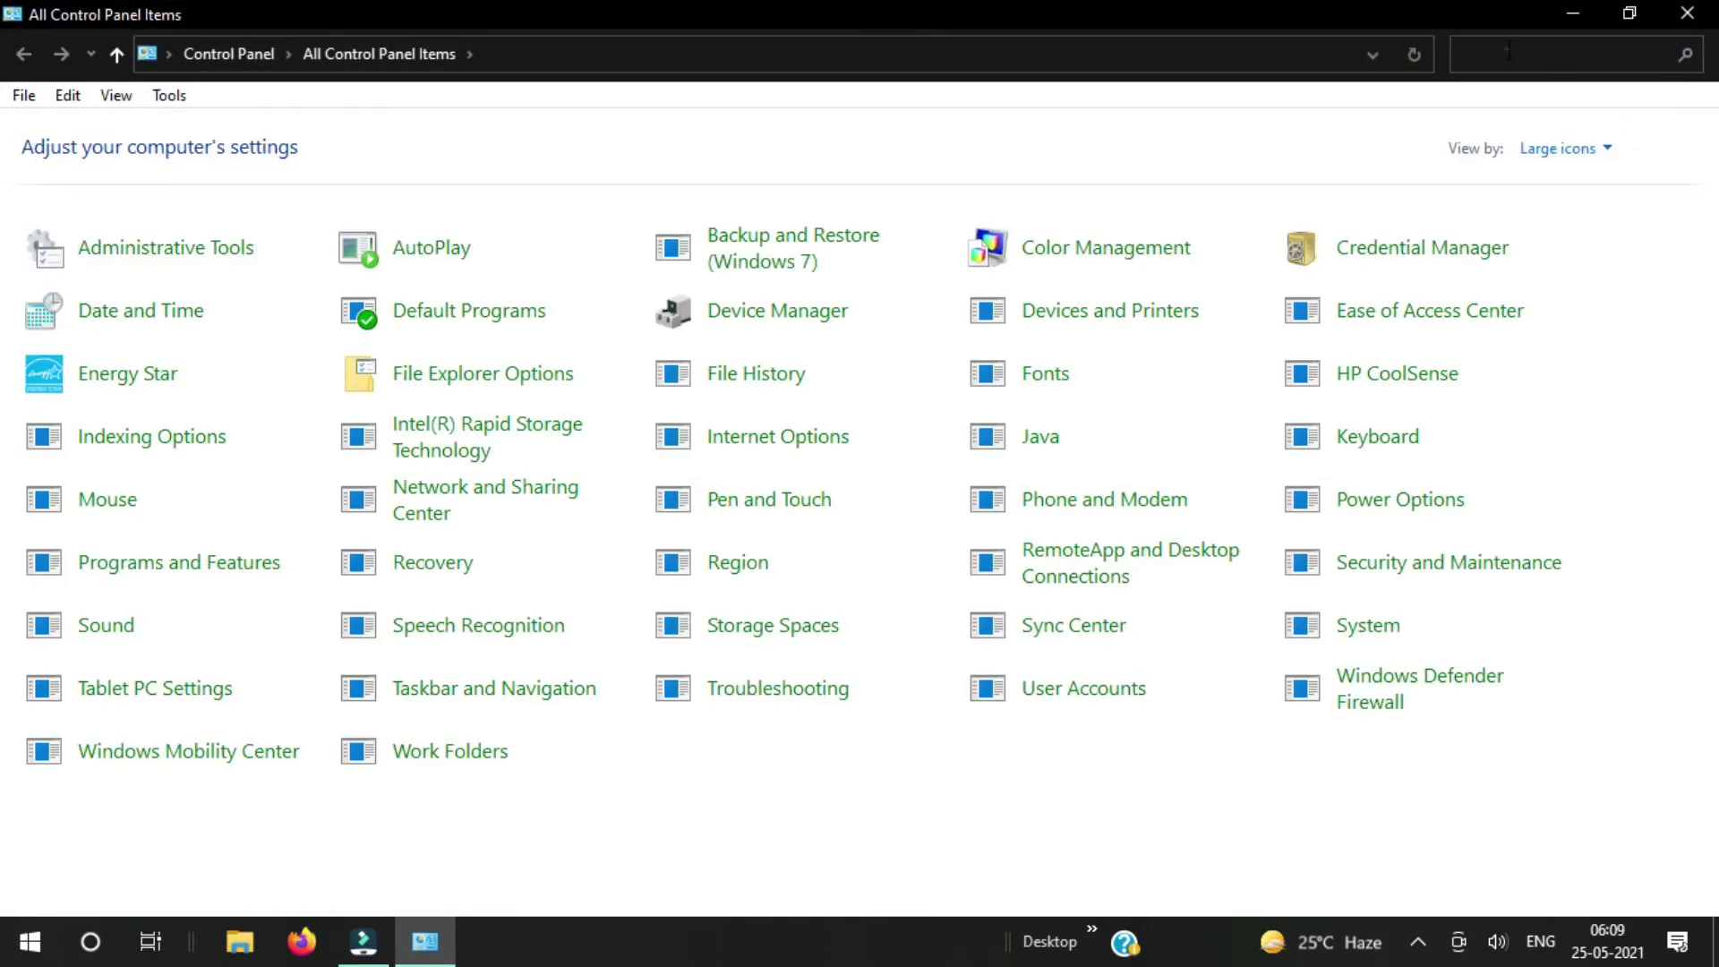
Step: Search Control Panel for 'a' and open Add or remove programs to confirm Norton is gone
click(1509, 52)
text(a)
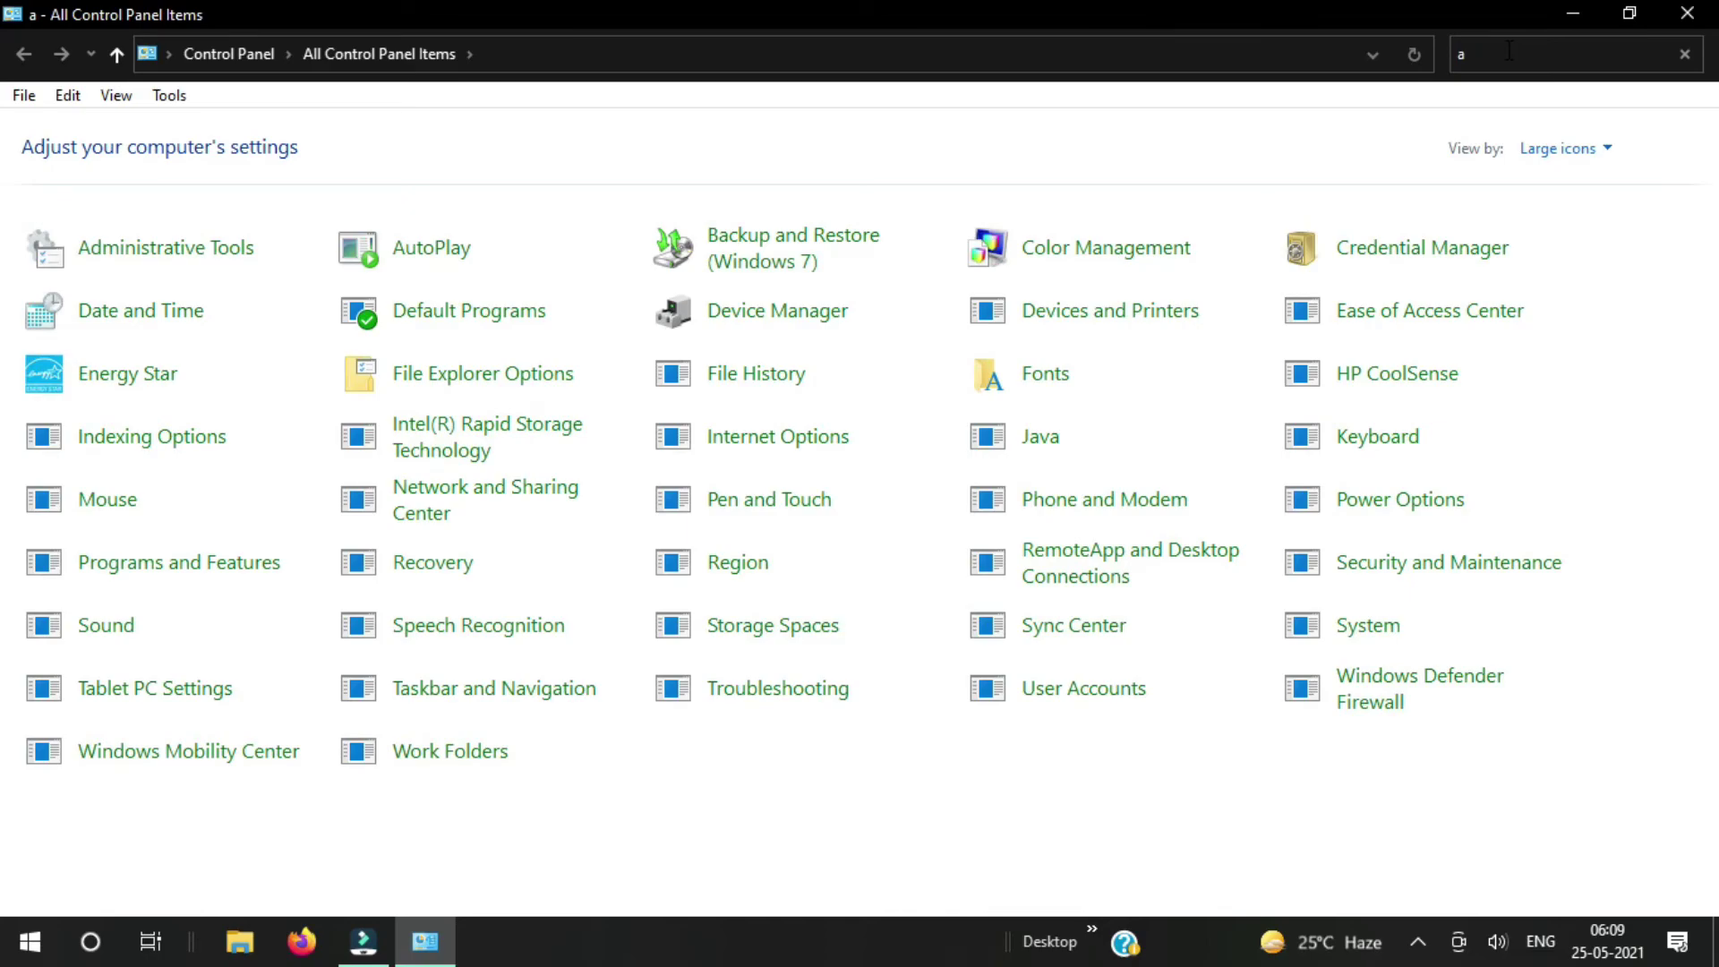
key(Return)
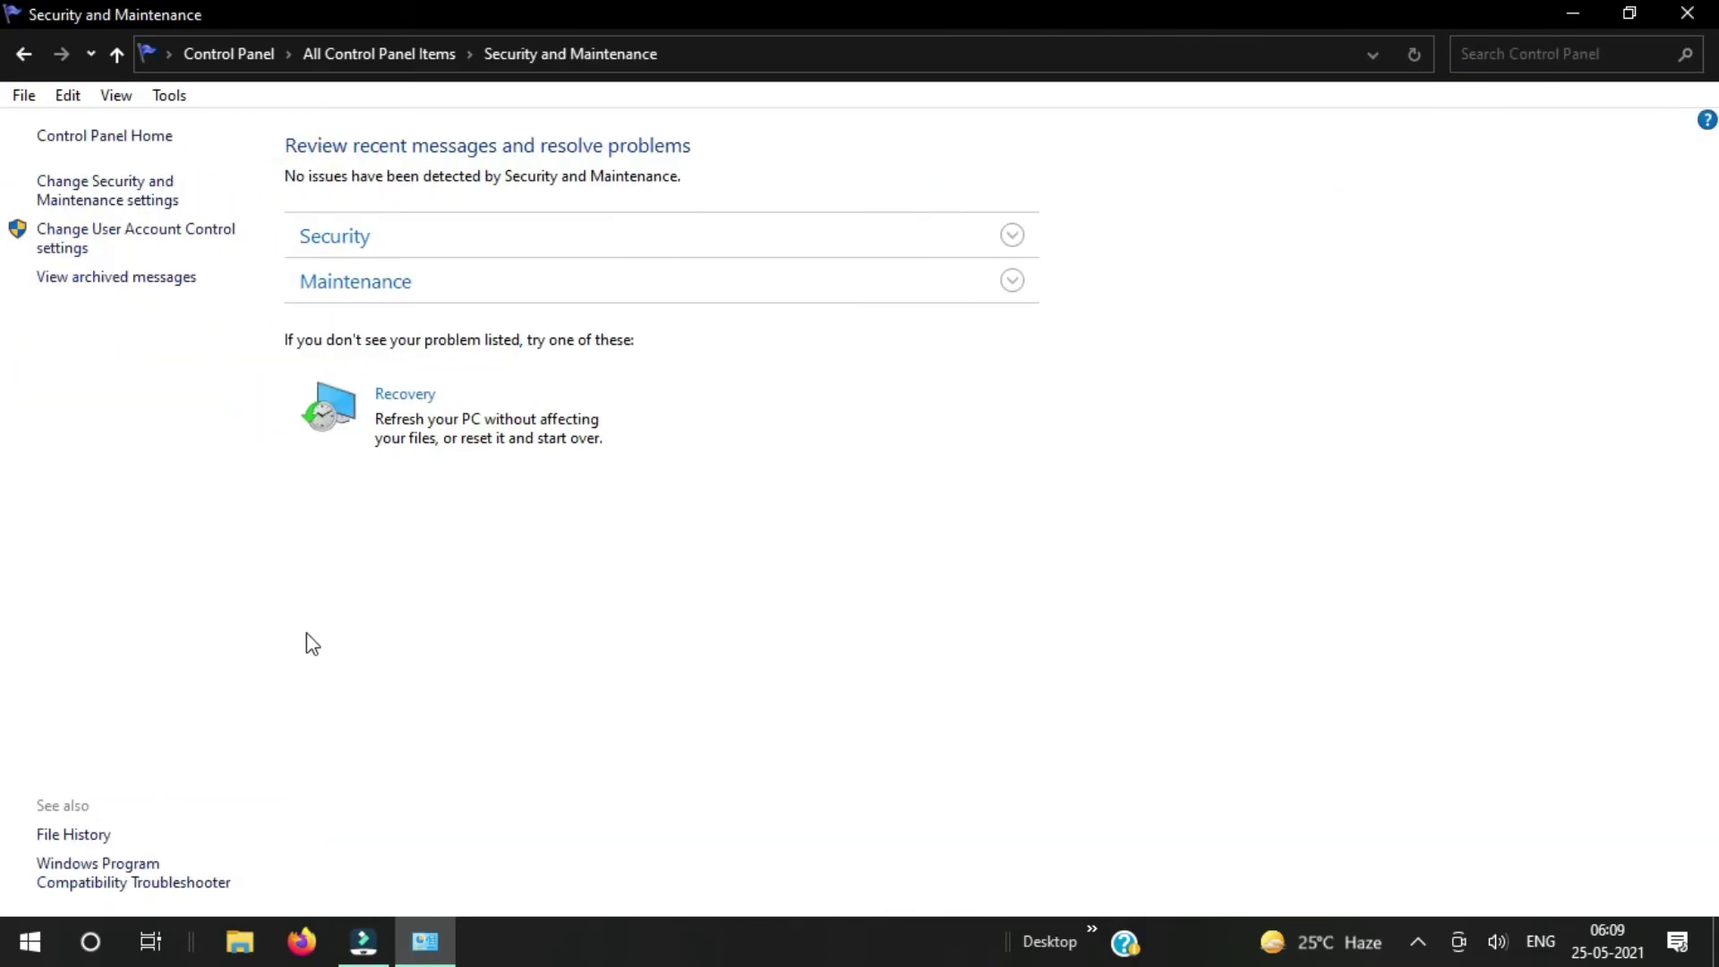
click(22, 55)
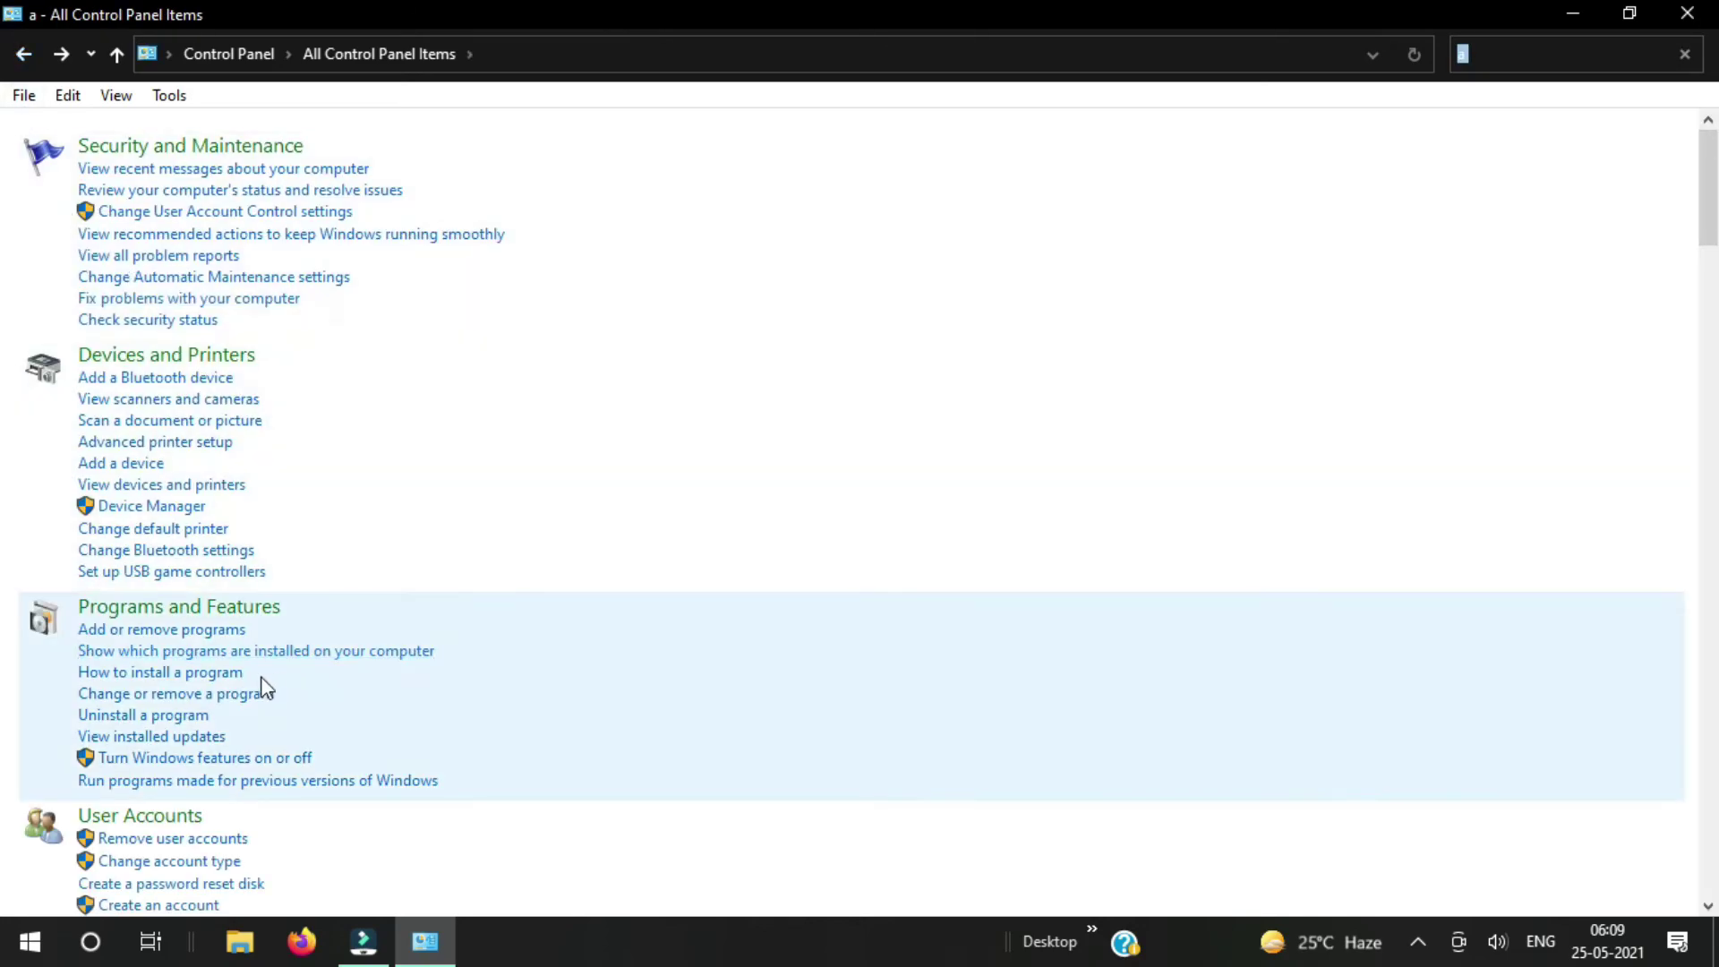
click(179, 632)
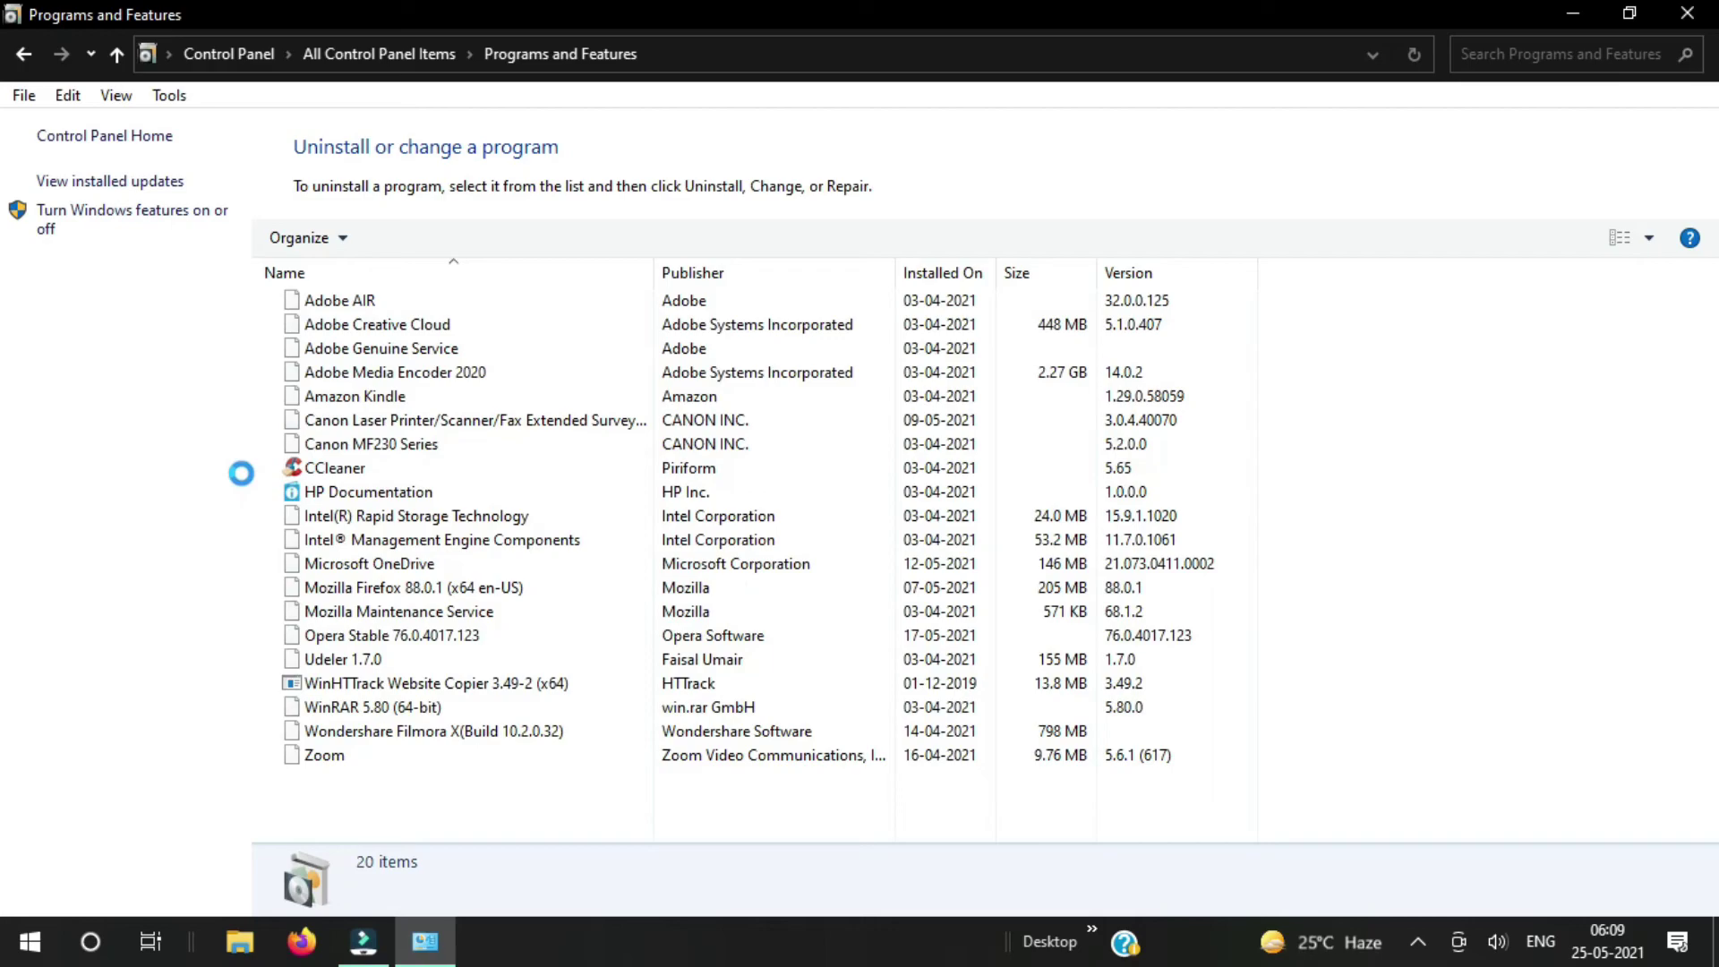
click(327, 421)
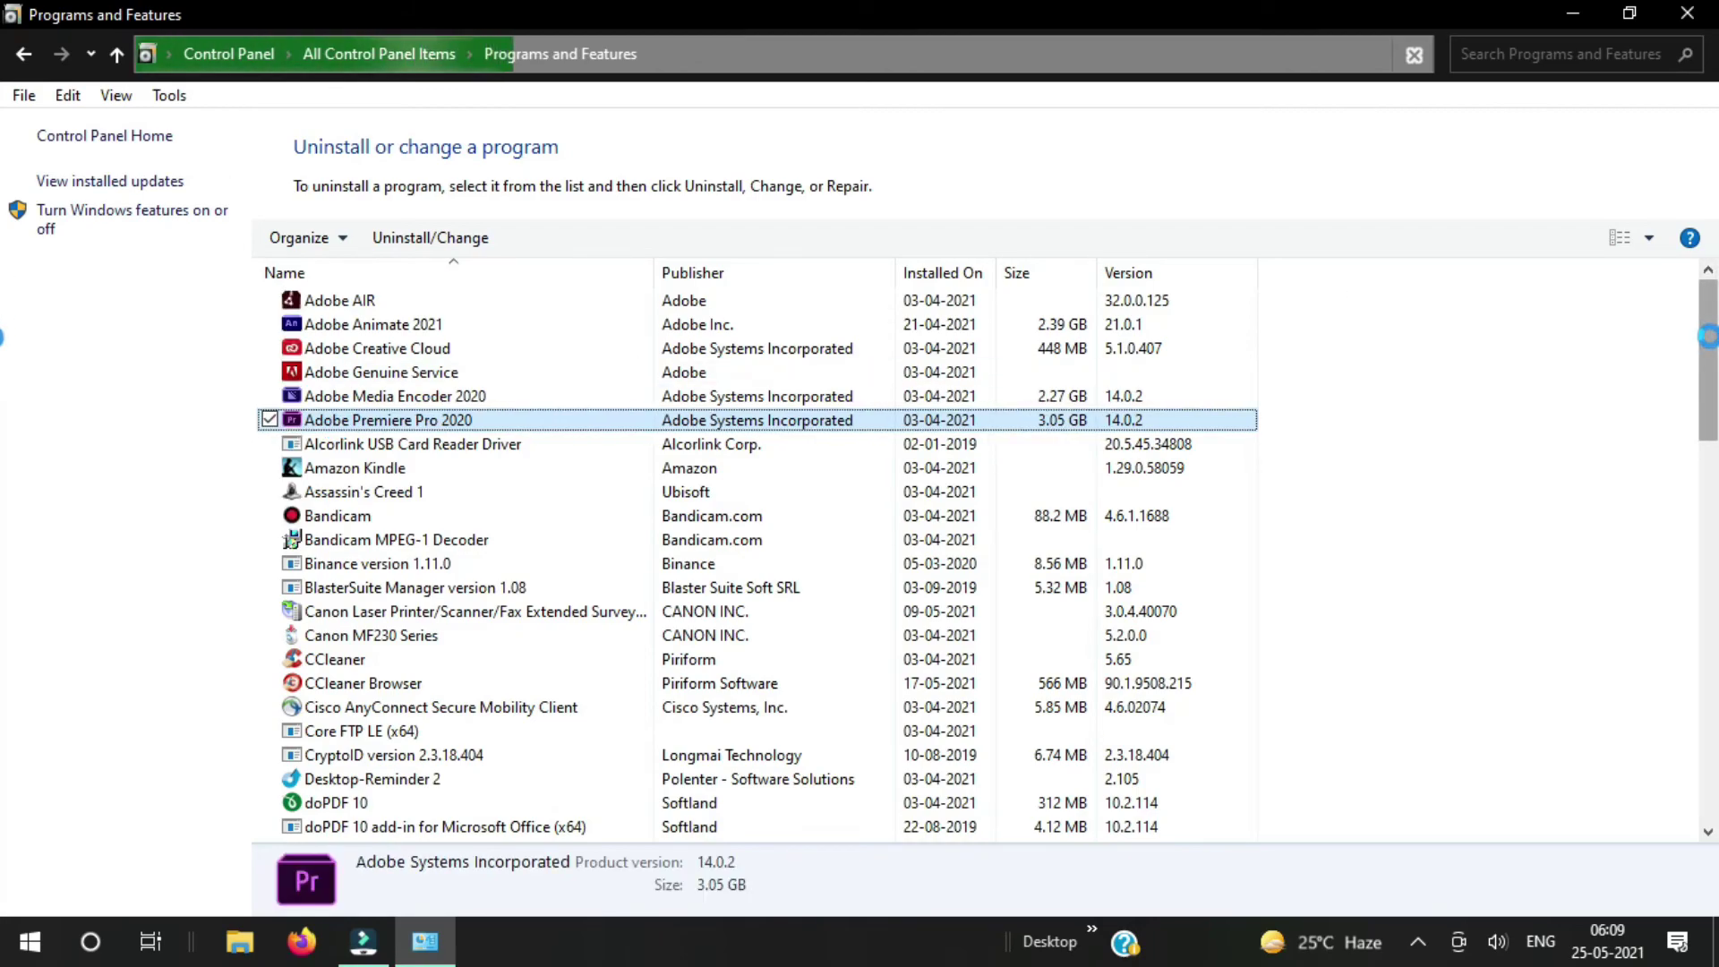
drag(1708, 336, 1710, 680)
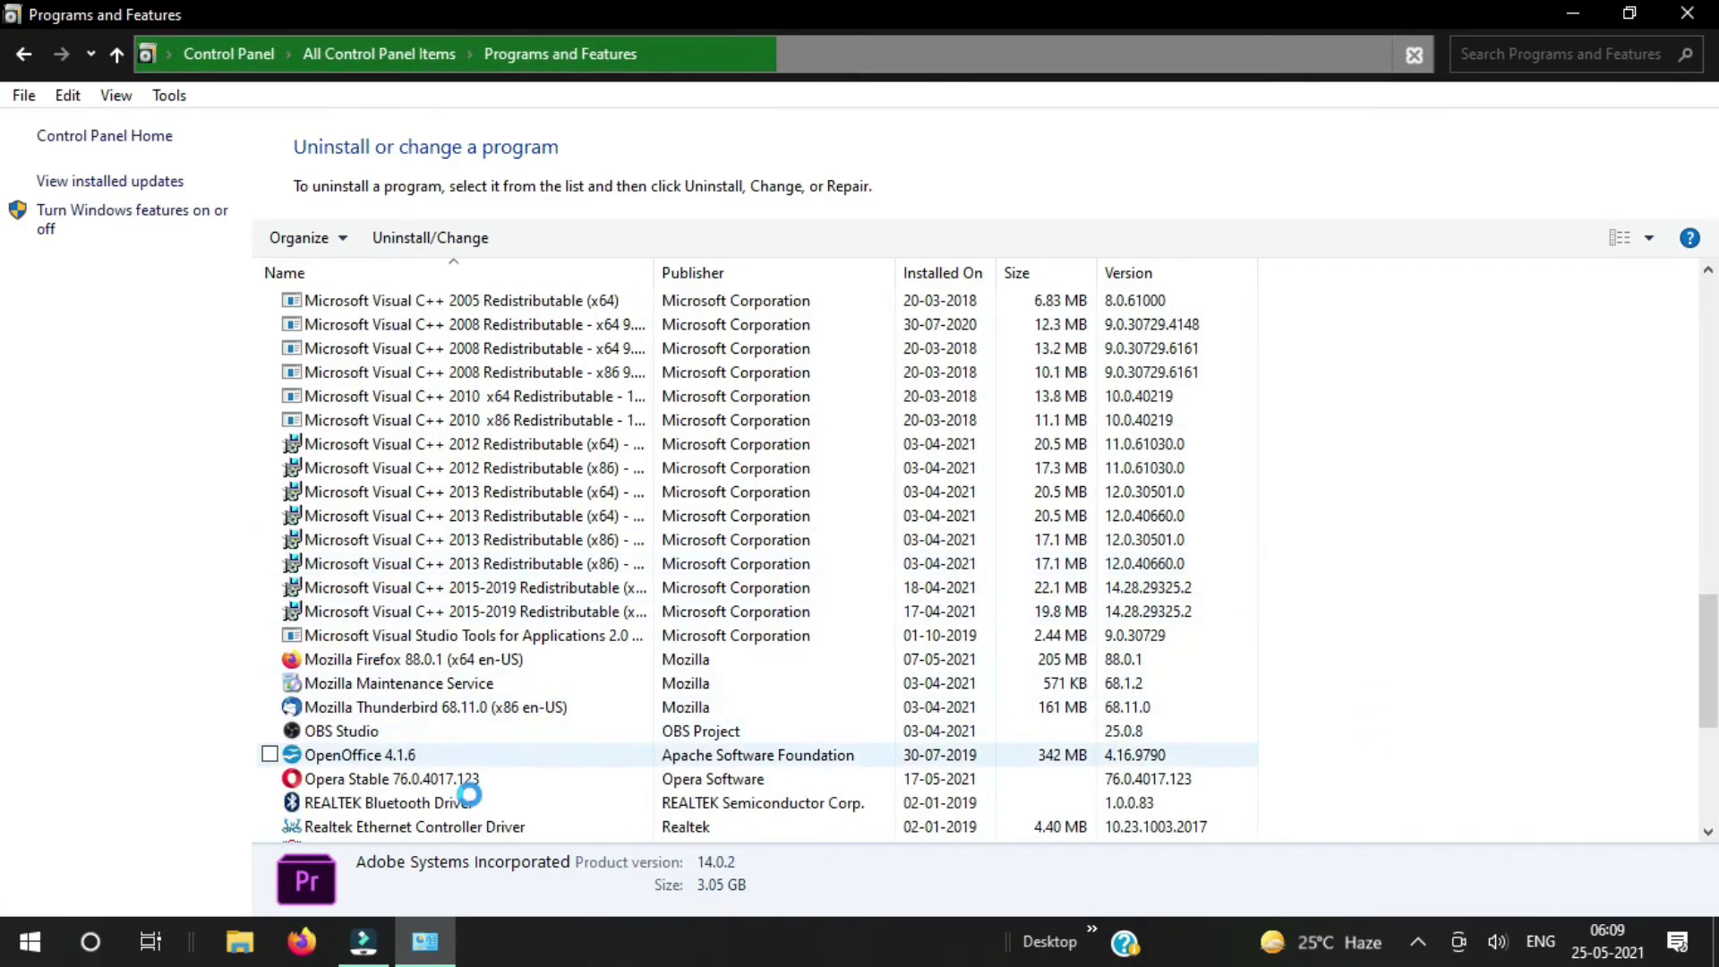
drag(1707, 610, 1707, 718)
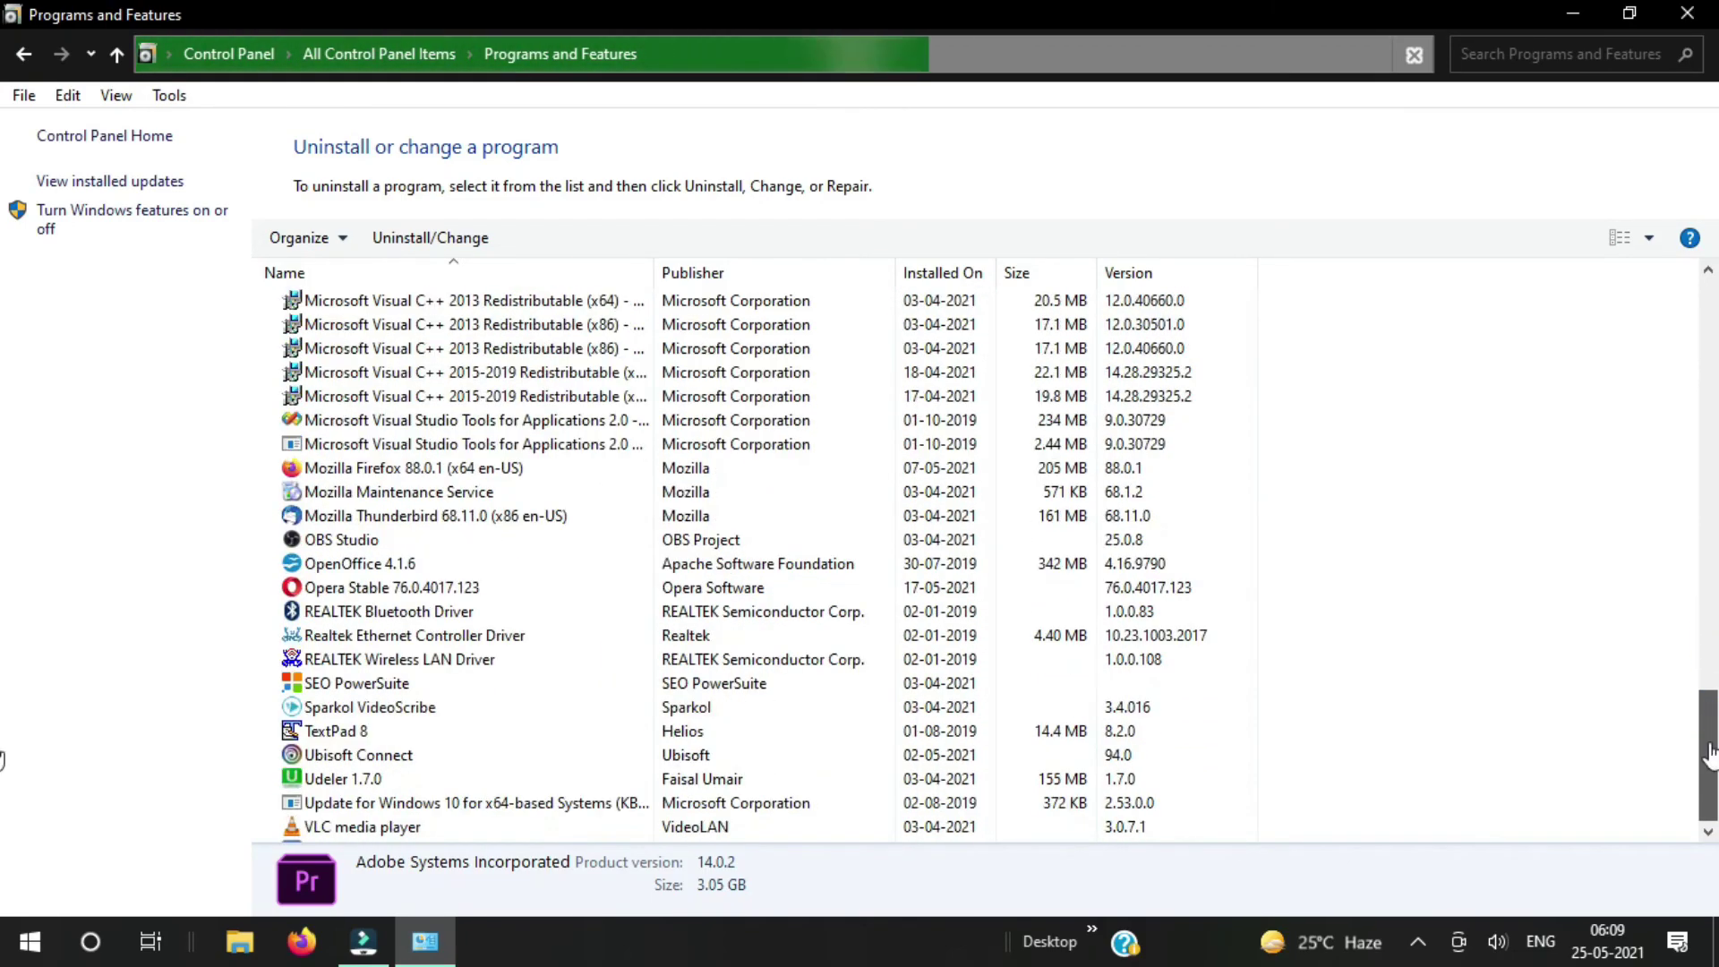